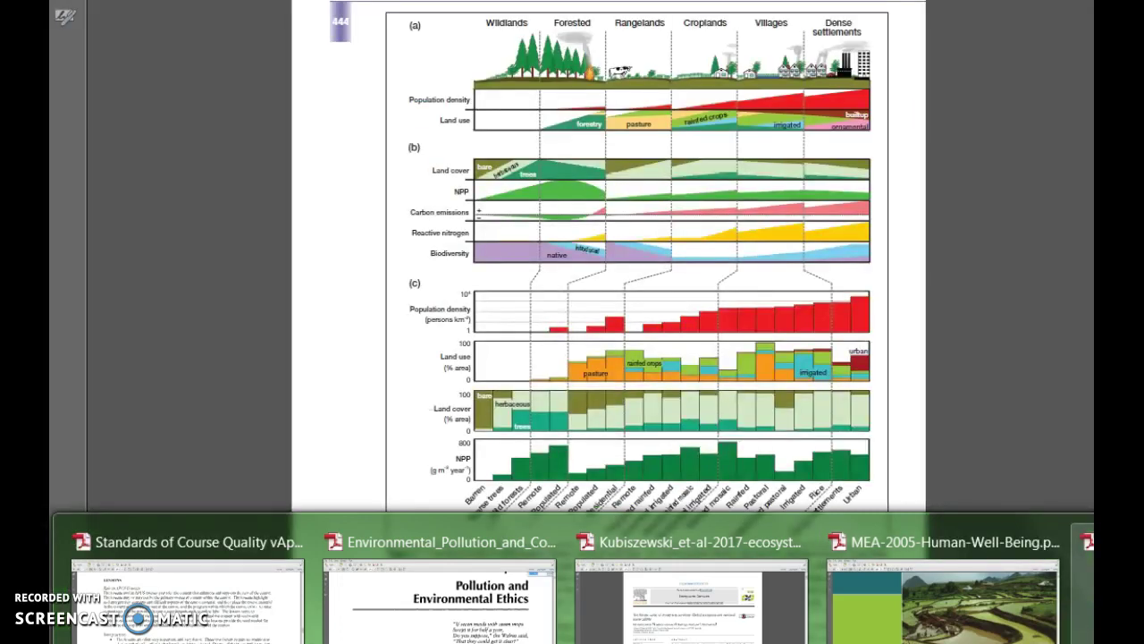
Bring the Acrobat page with Figure 3, the anthropogenic biomes model, forward beside blank Document19
left_click(1081, 630)
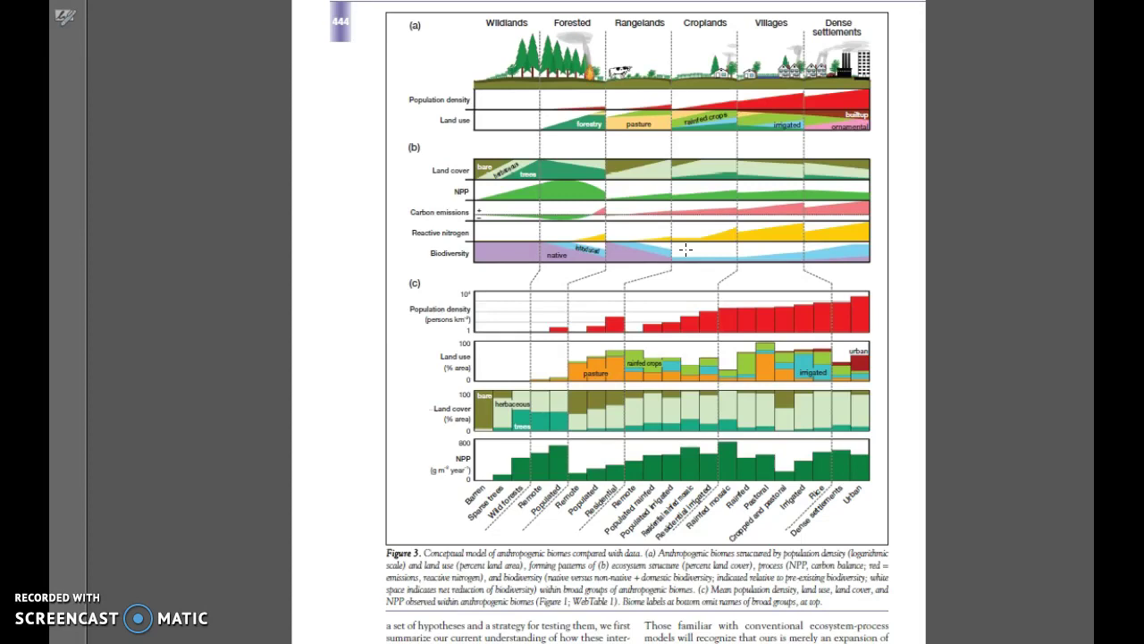
left_click(883, 219)
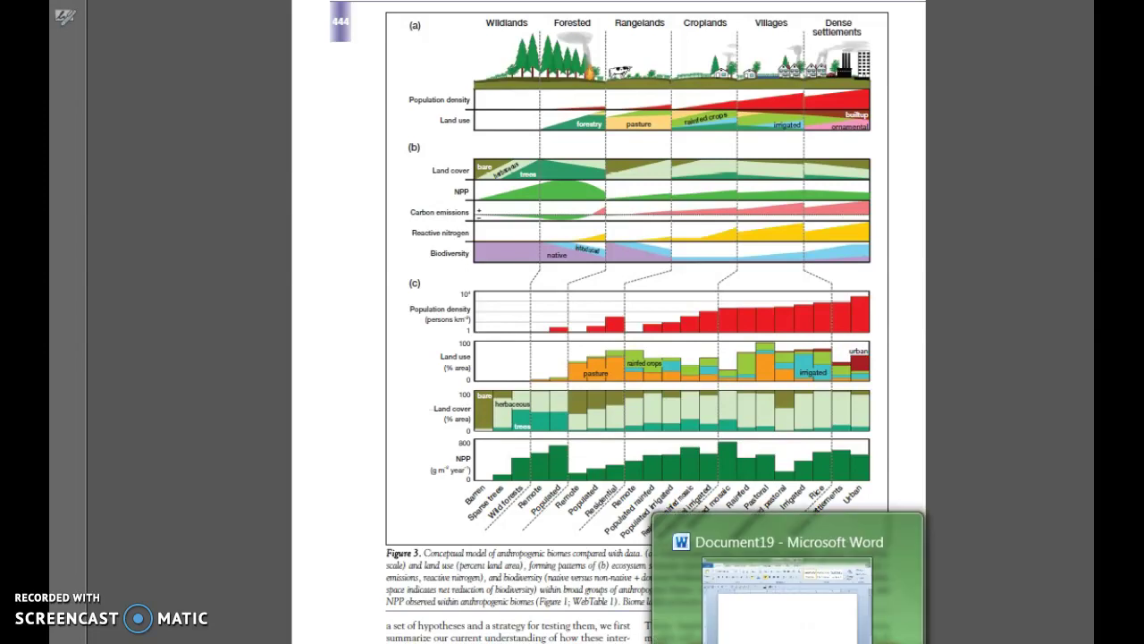
Switch to Document19 and paste the Acrobat screenshot of the biome figure onto the page
left_click(787, 598)
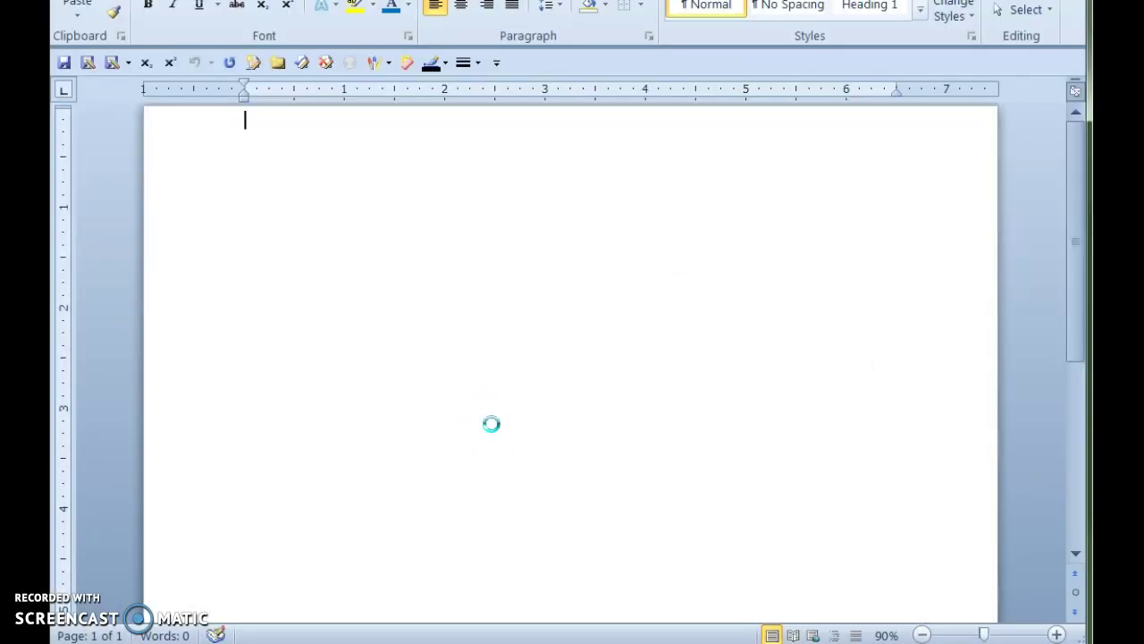
right_click(450, 545)
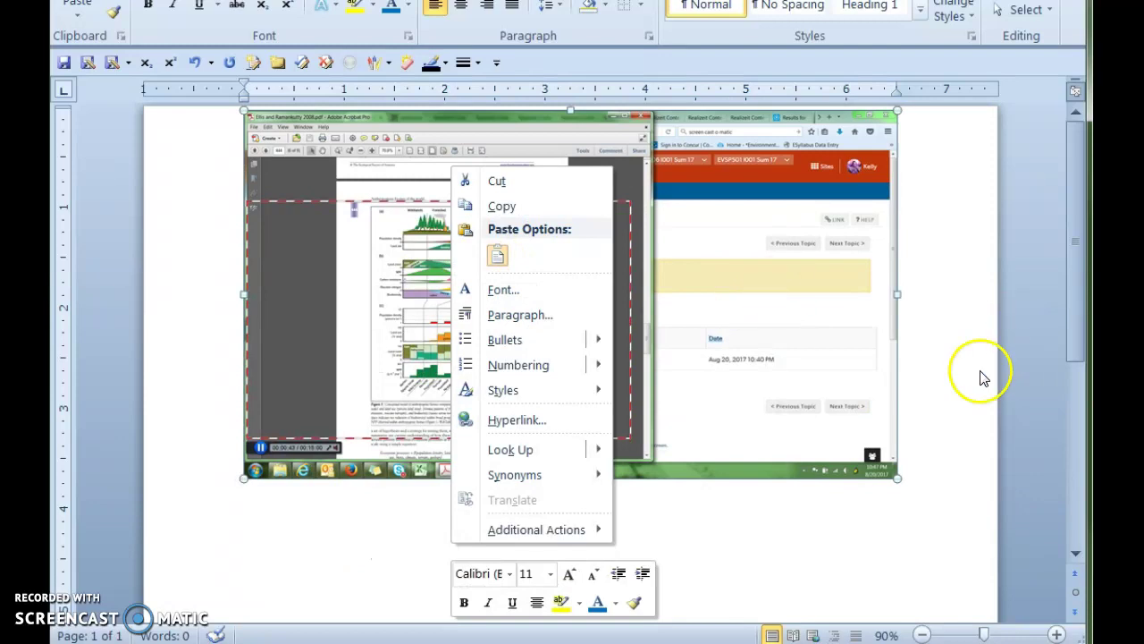
left_click(948, 381)
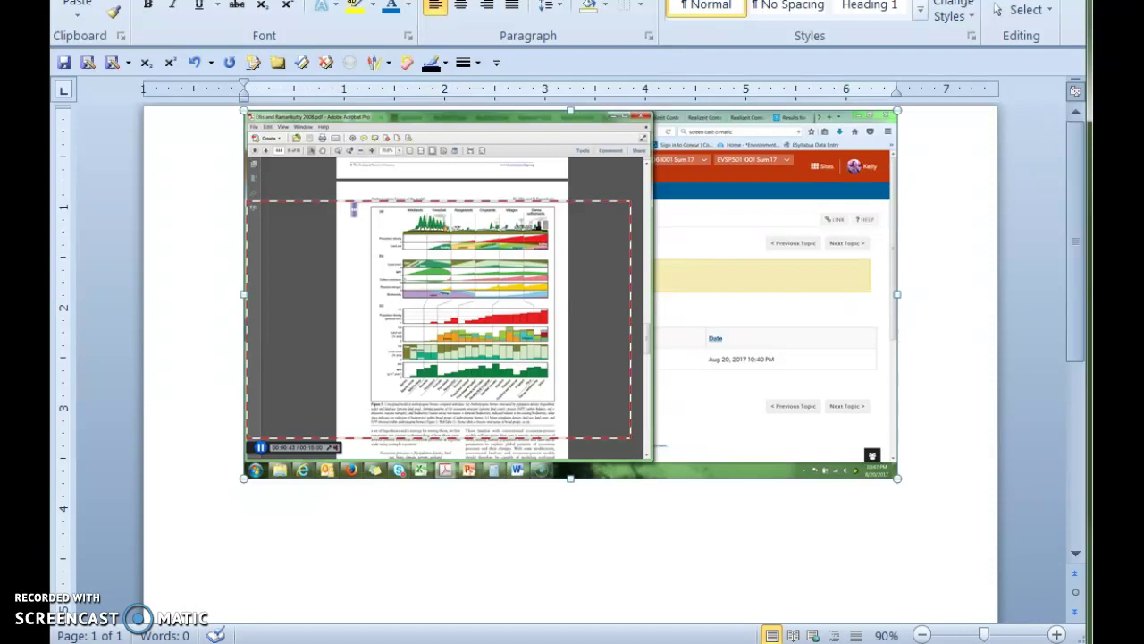
Crop the screenshot's right, top, left and bottom edges to isolate the Figure 3 chart and caption
left_click(893, 0)
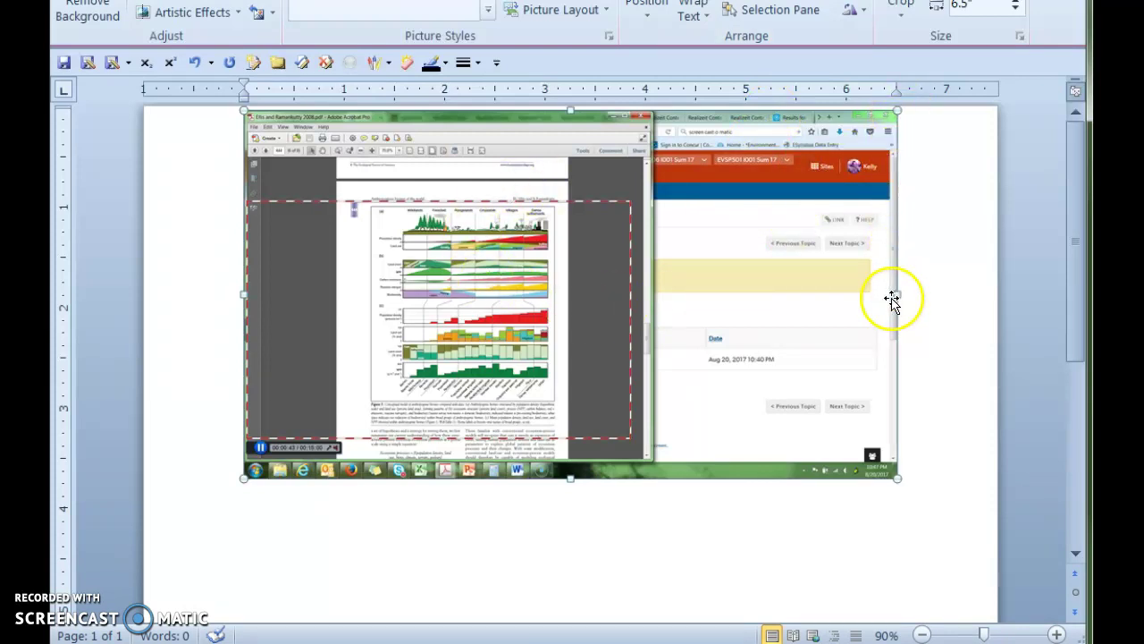
left_click(901, 7)
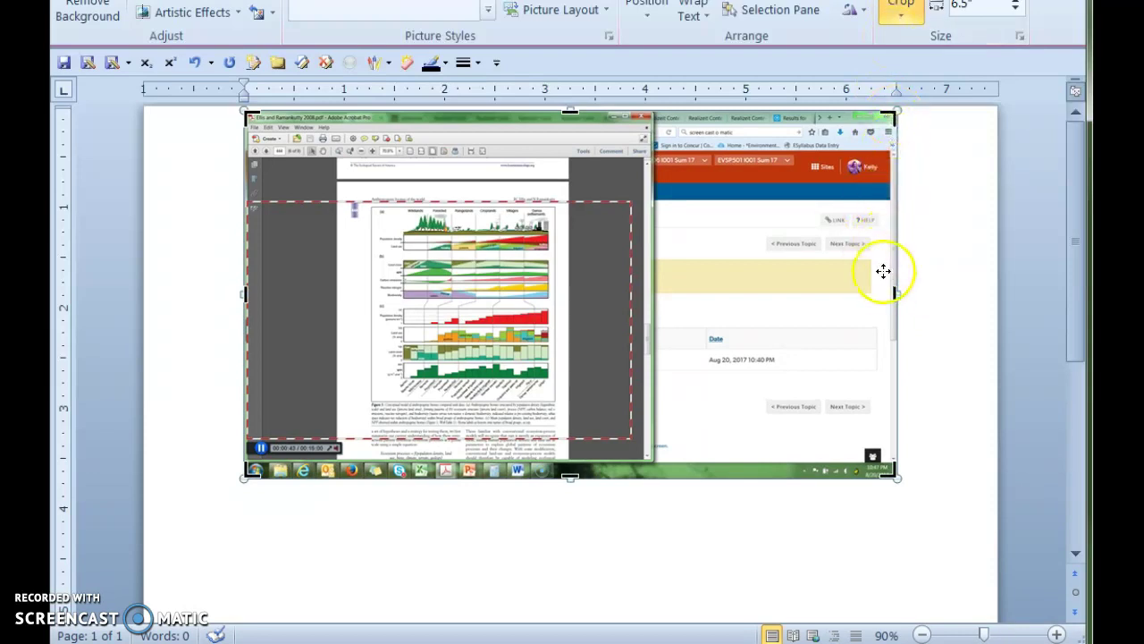
left_click_drag(894, 293, 557, 306)
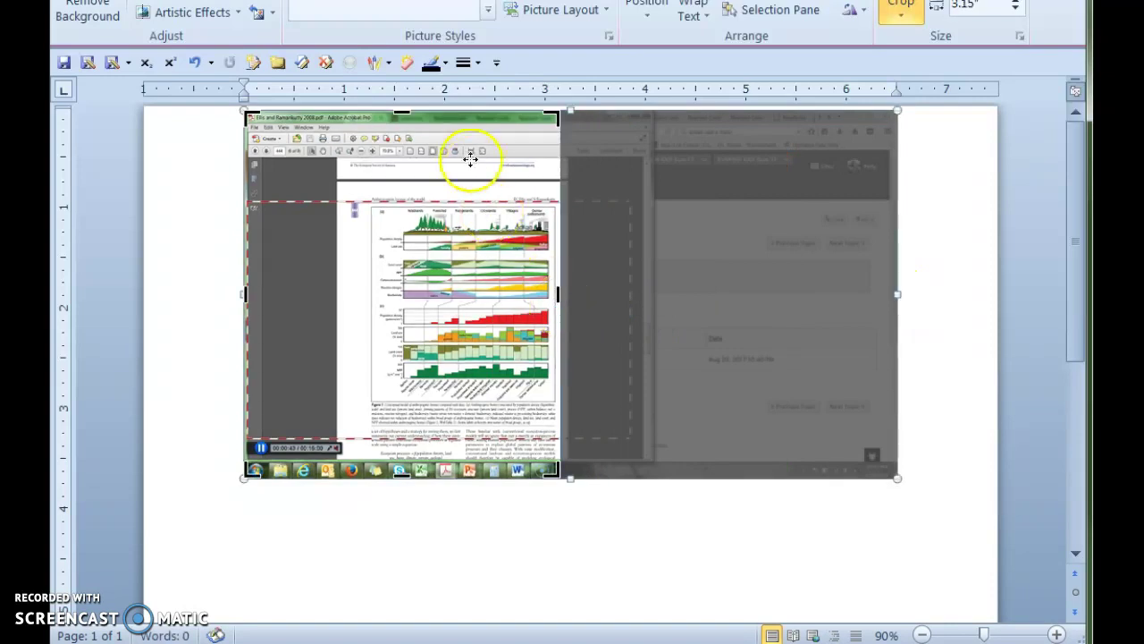
left_click_drag(403, 111, 407, 200)
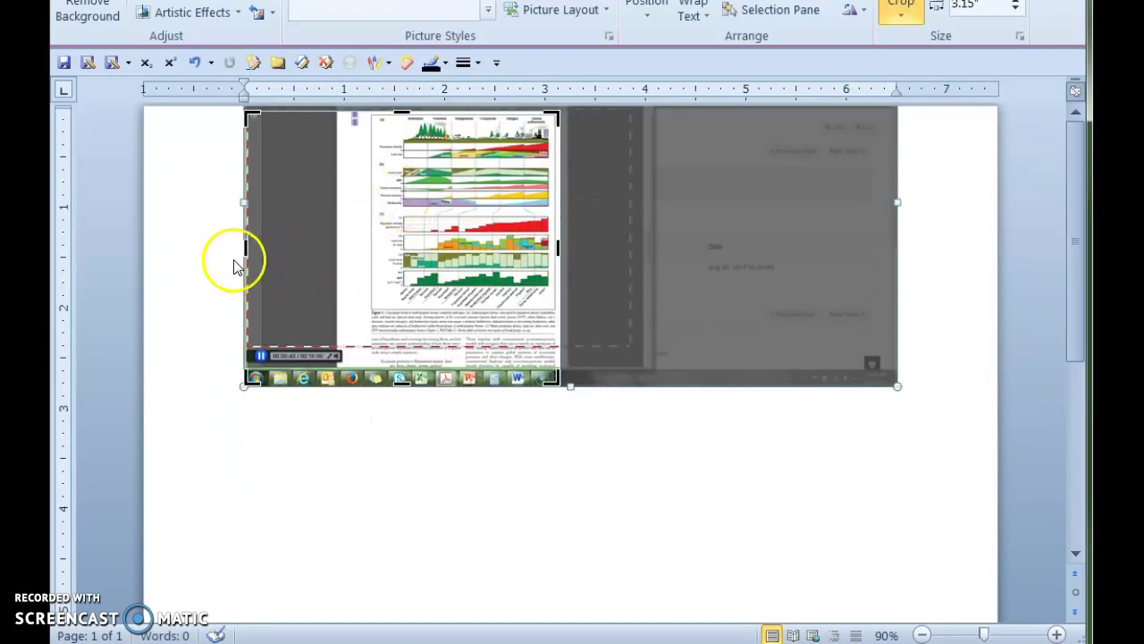
left_click_drag(245, 248, 367, 264)
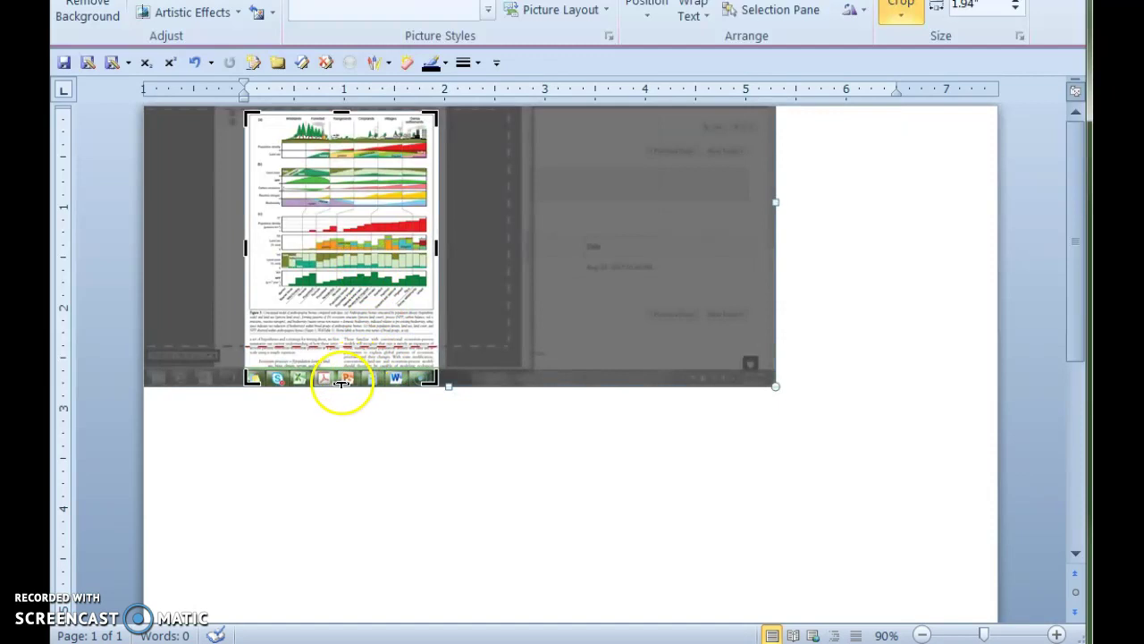
left_click_drag(341, 383, 340, 333)
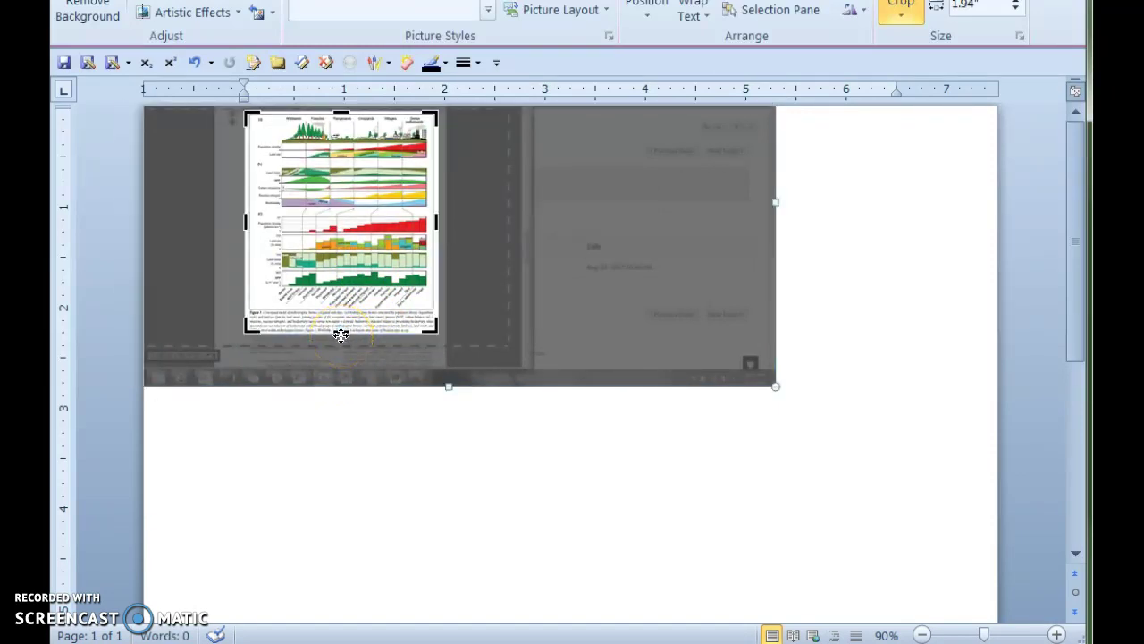
left_click(647, 171)
Apply the crop and review the Format Picture crop settings, leaving the figure about 1.94 × 2.22 inches
left_click(901, 9)
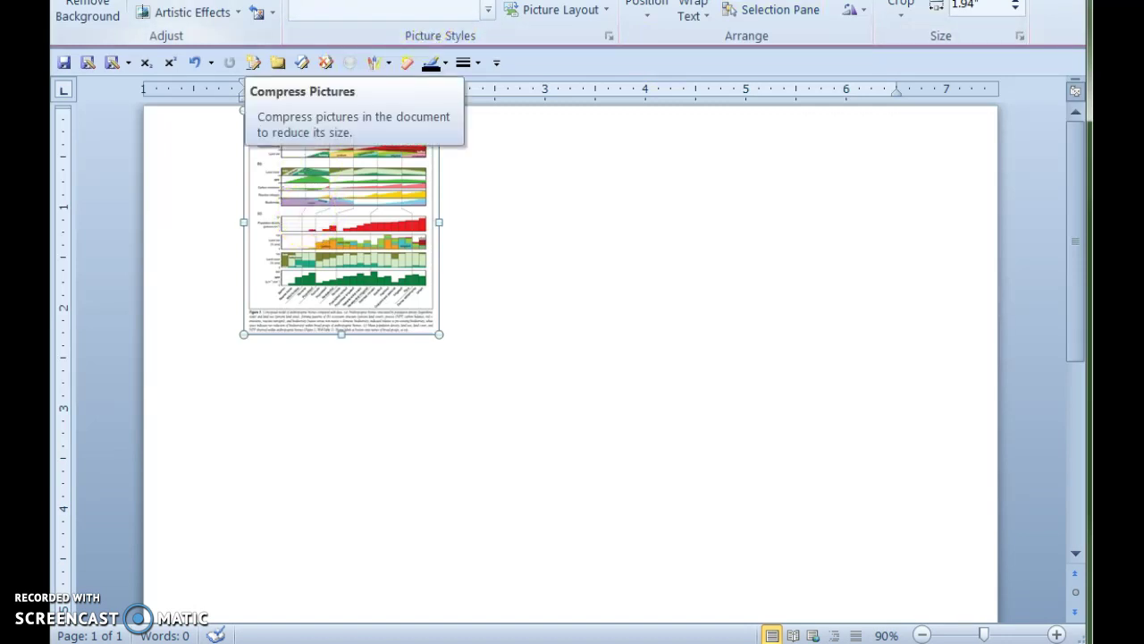
right_click(305, 279)
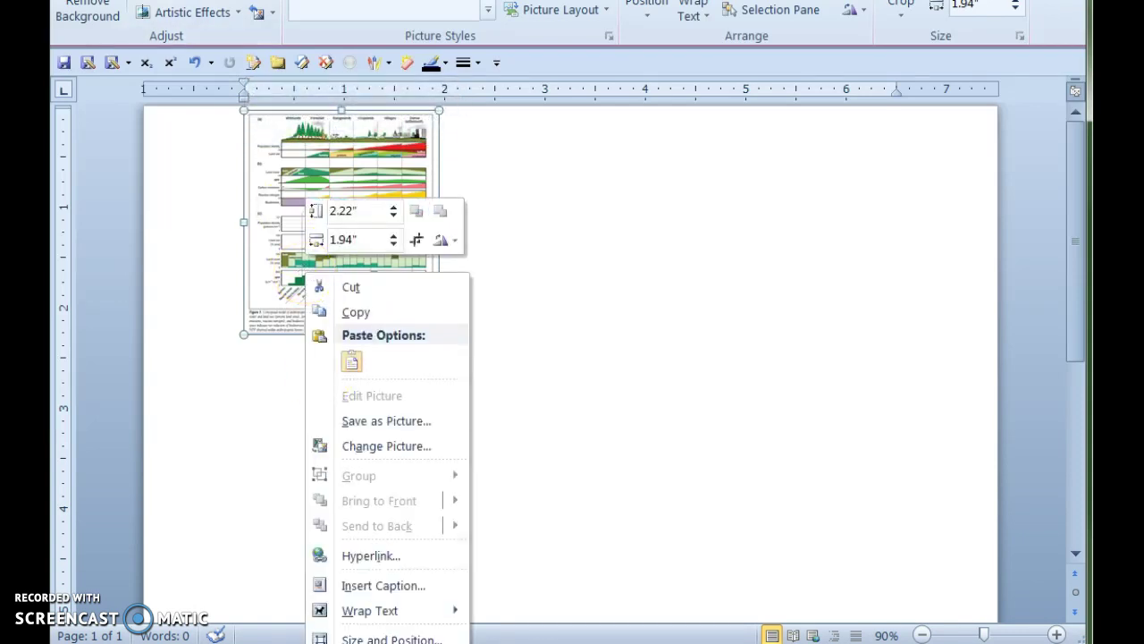
left_click(380, 643)
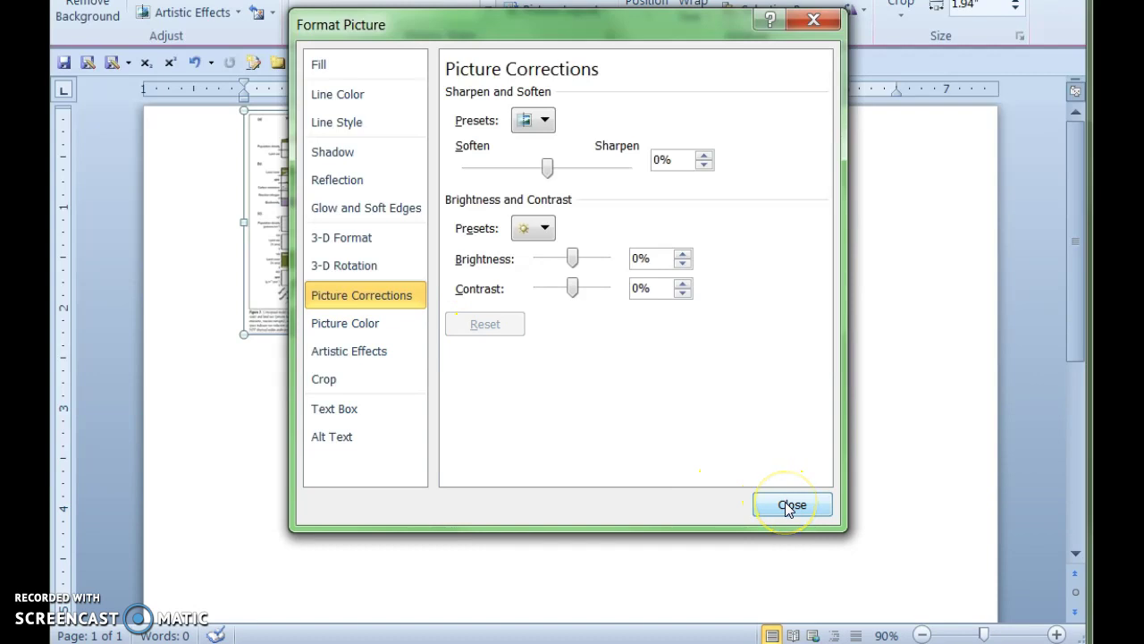
left_click(387, 371)
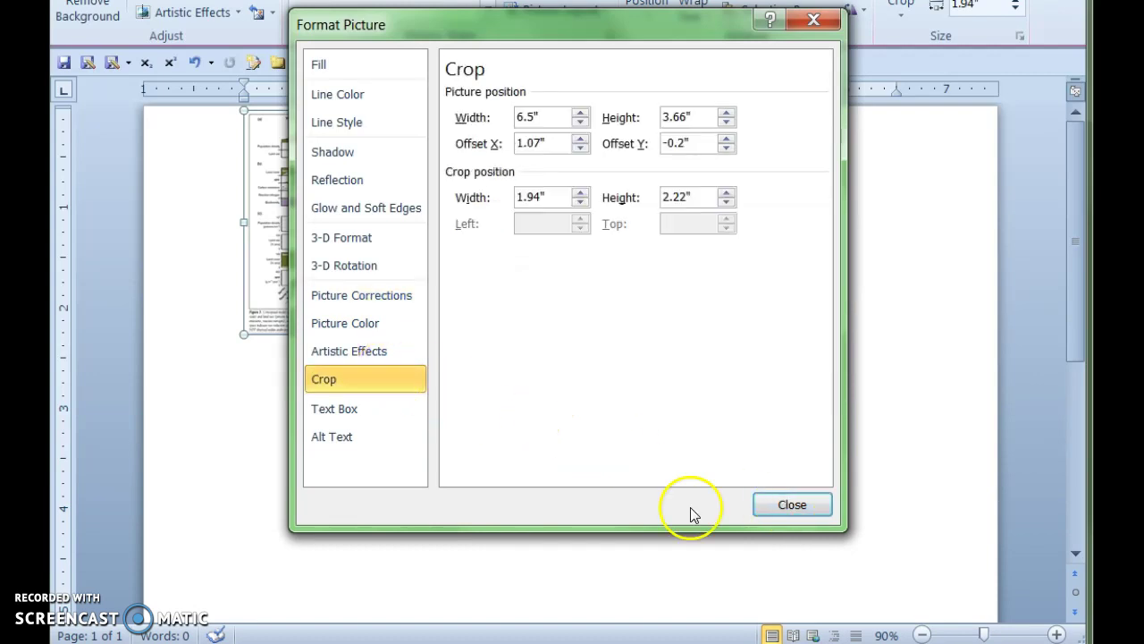
left_click(787, 505)
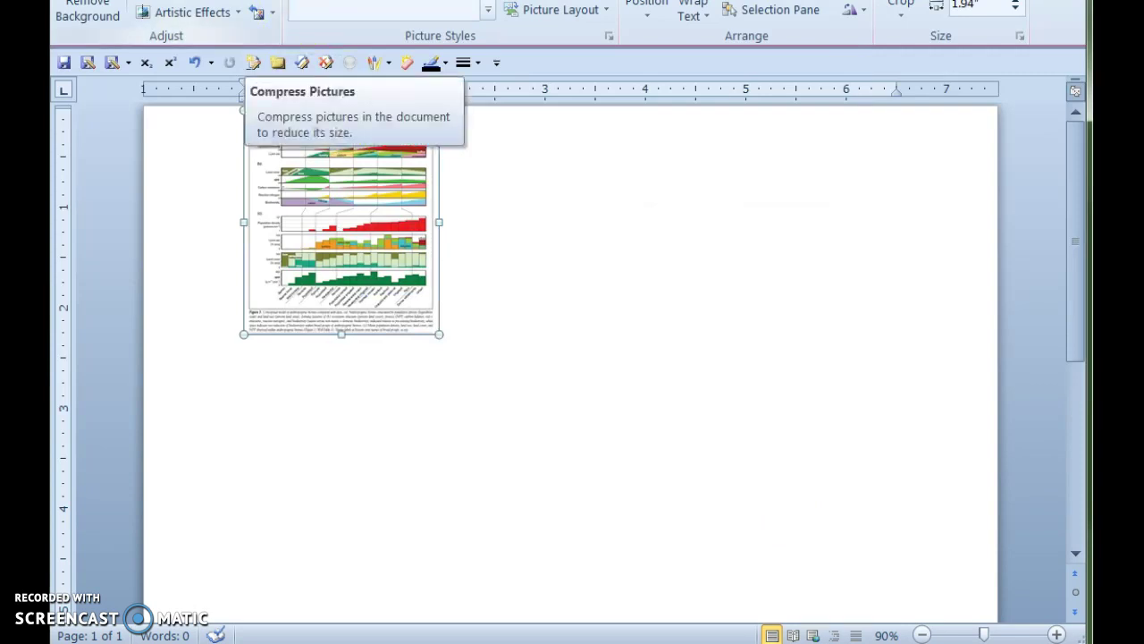
Compress the figure at print quality with cropped areas deleted, then reselect it with Crop active
left_click(253, 62)
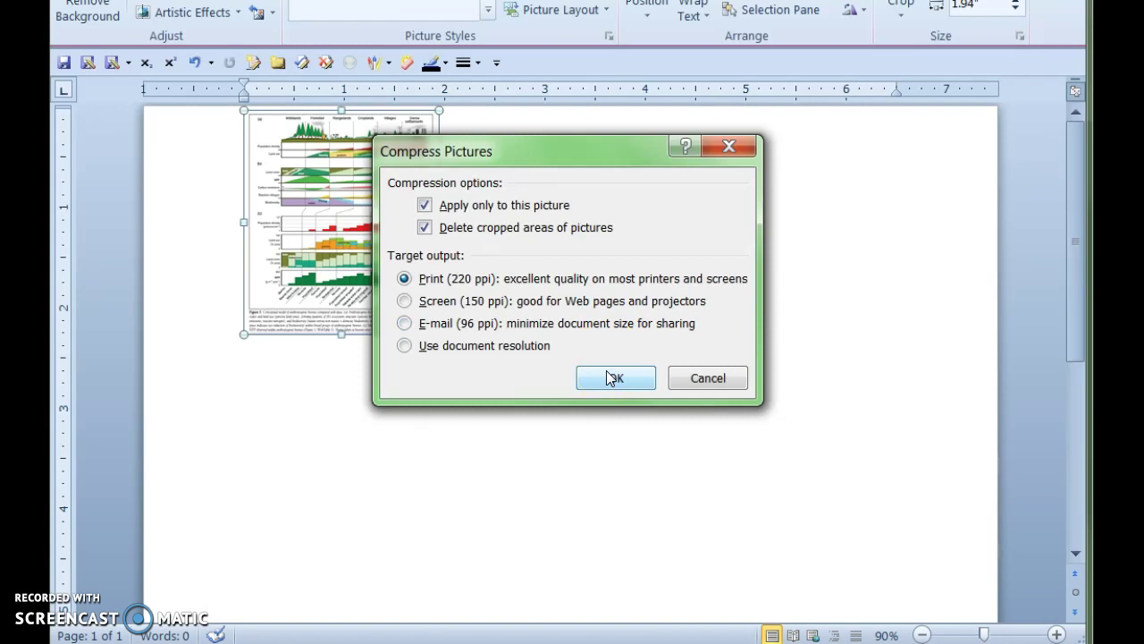
left_click(610, 378)
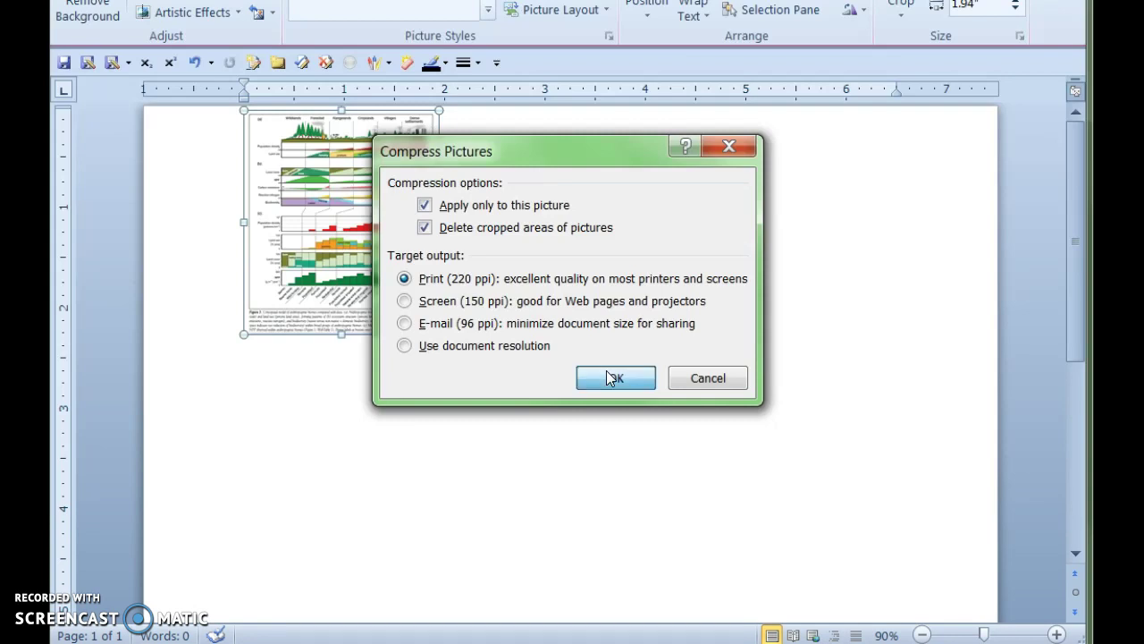
left_click(523, 323)
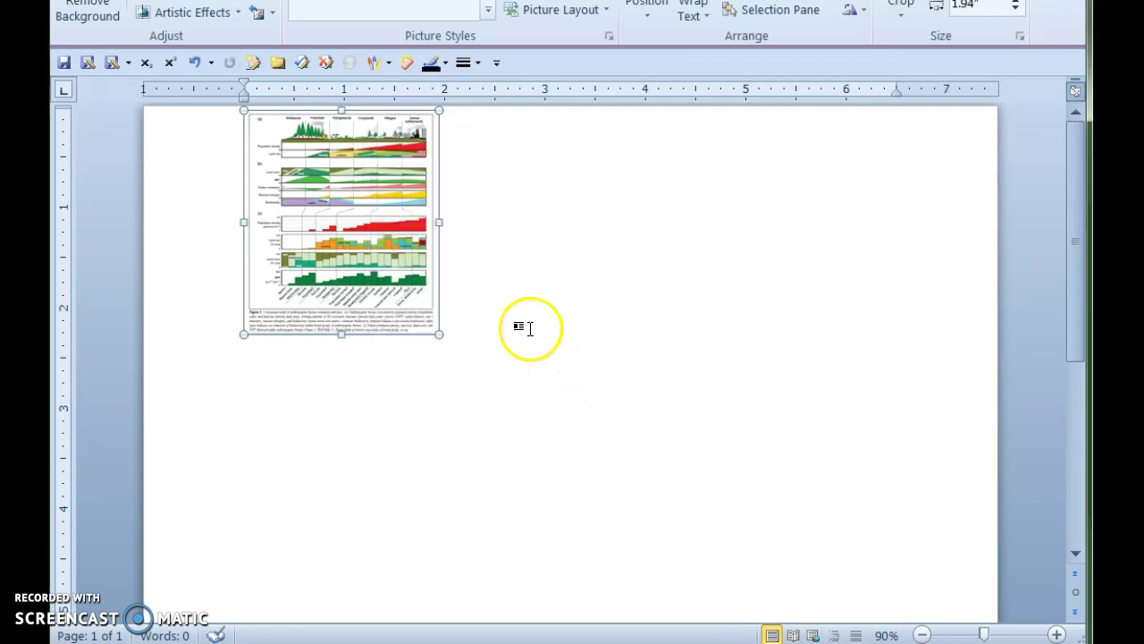
left_click(429, 286)
left_click(900, 11)
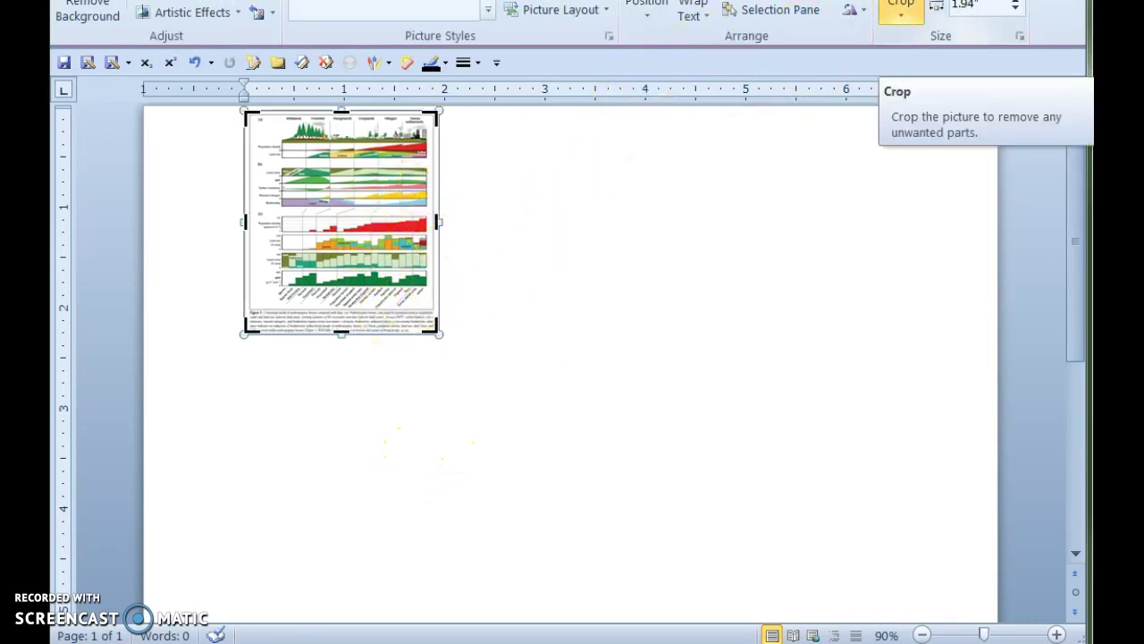
Save the cropped figure as a PNG named 'Anthromes-from-pdf' in the Pictures library
left_click(901, 11)
right_click(377, 232)
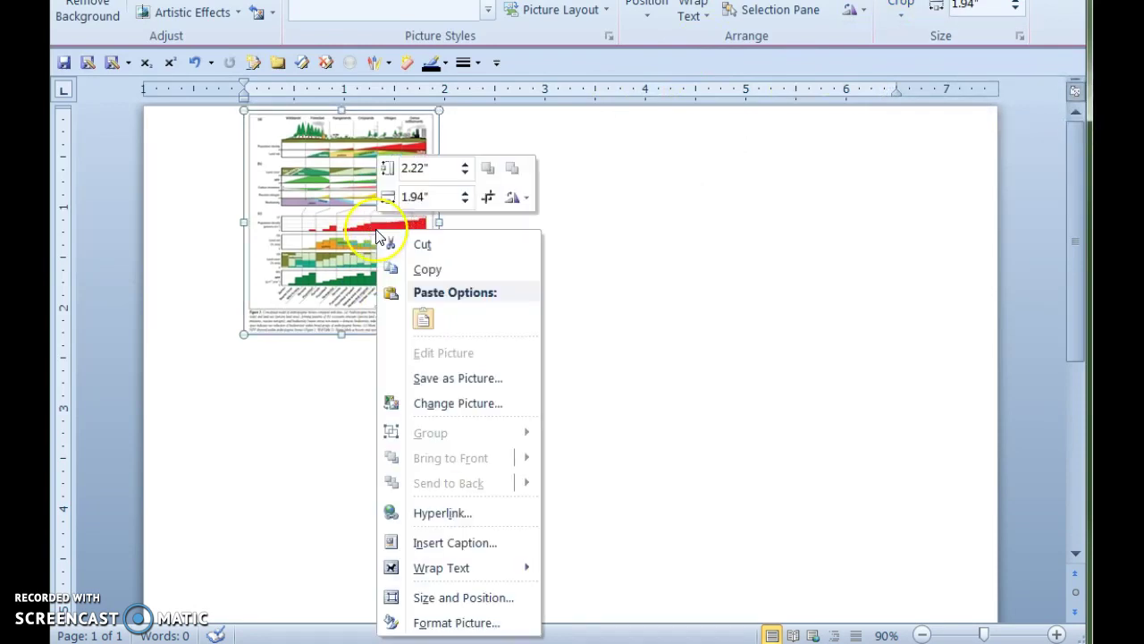
left_click(458, 378)
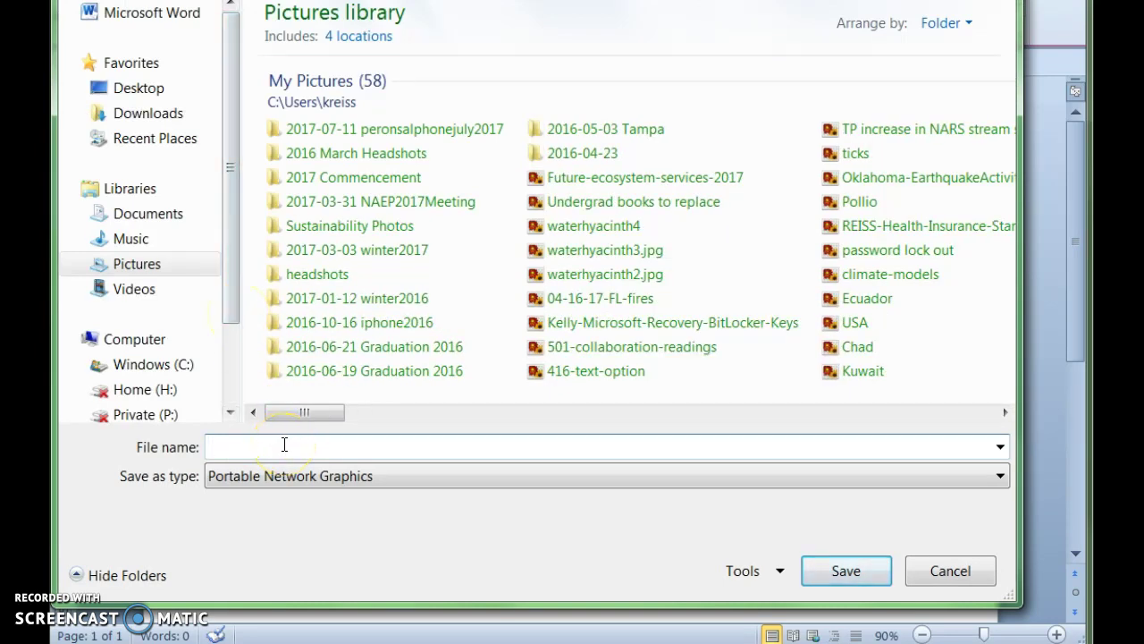
type("Anthrom")
type("es")
type("-")
type("from-pd")
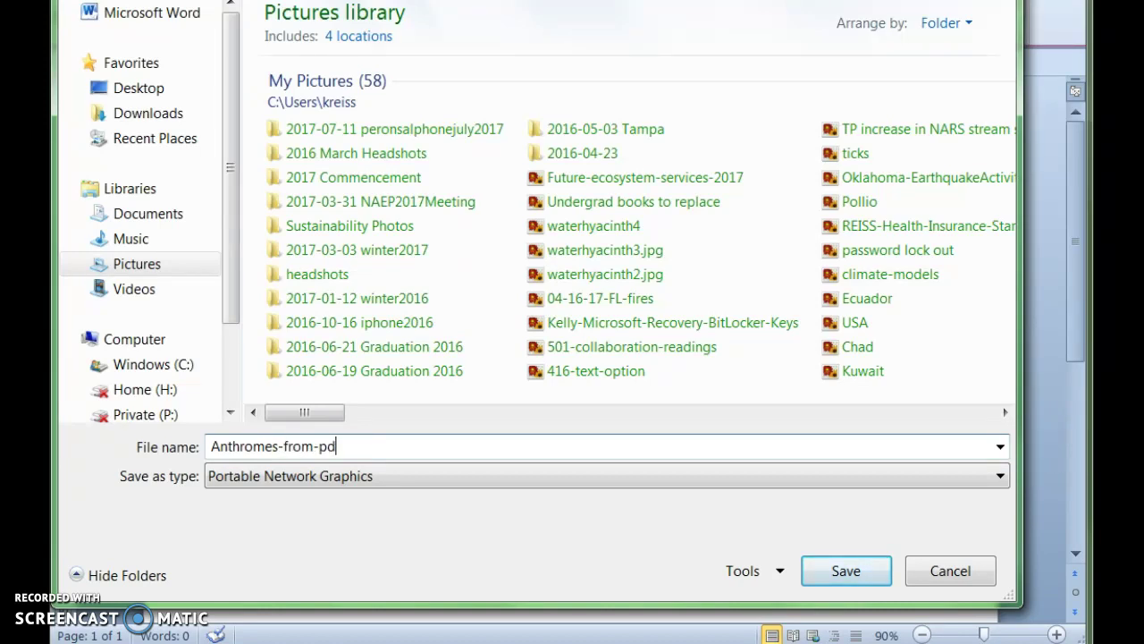
type("f")
left_click(851, 571)
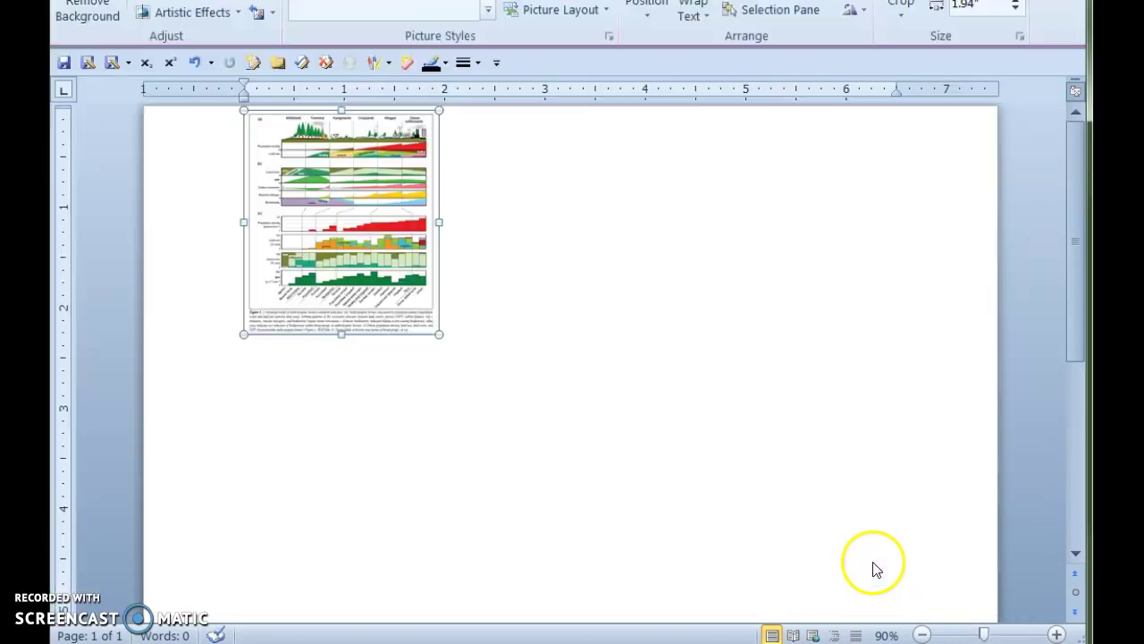
Start a new forum conversation titled 'Test Embed 2', fixing the typo in the title
left_click(688, 455)
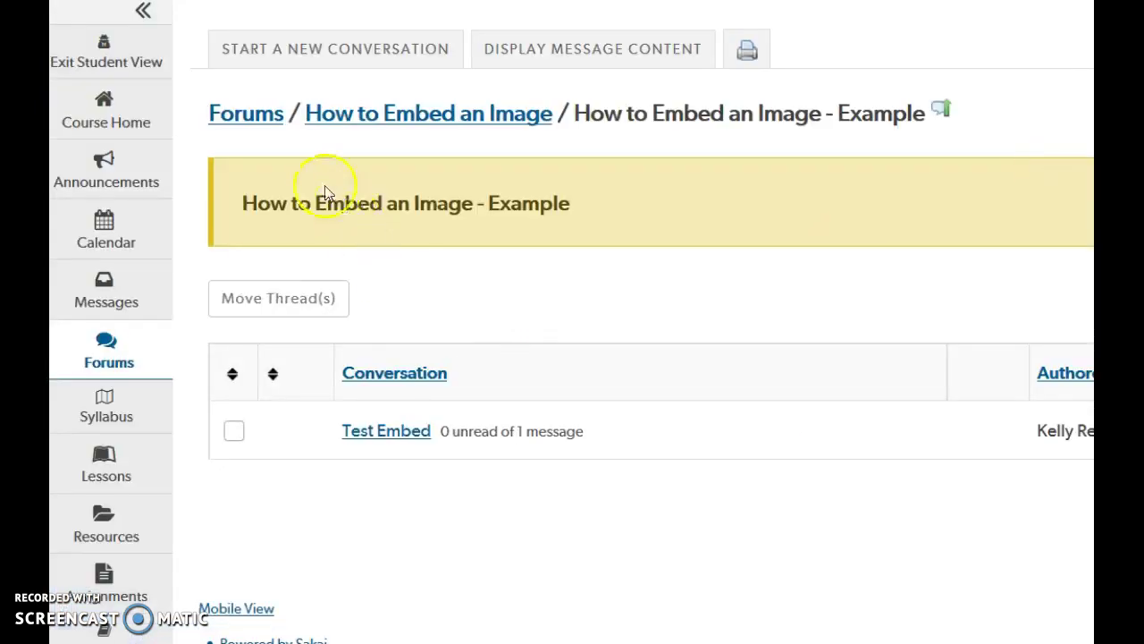
left_click(304, 53)
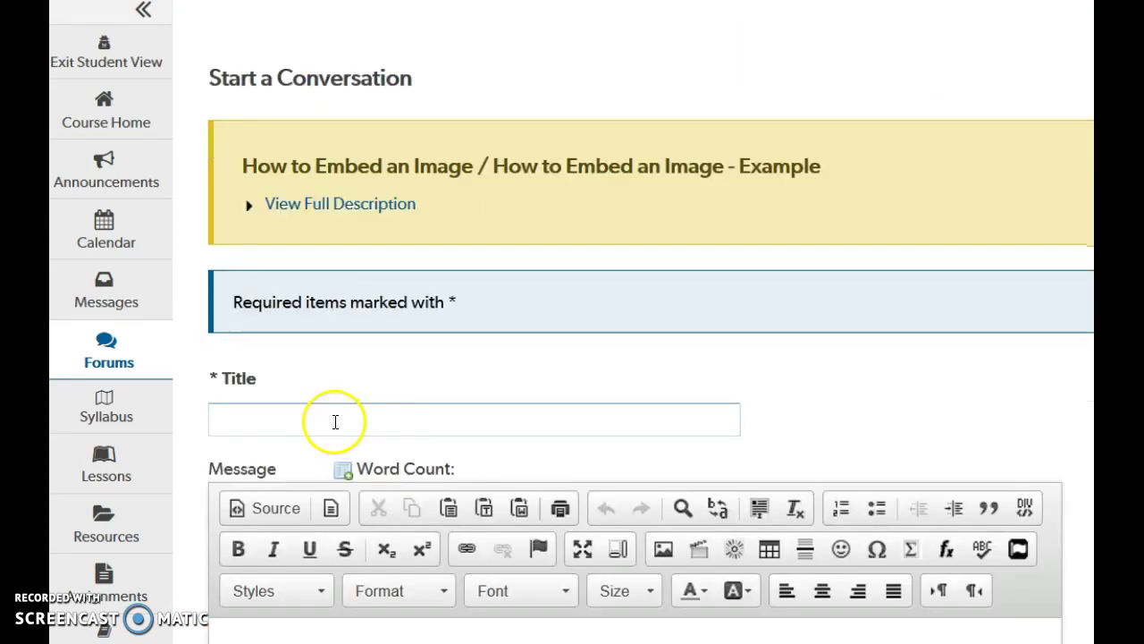
left_click(335, 421)
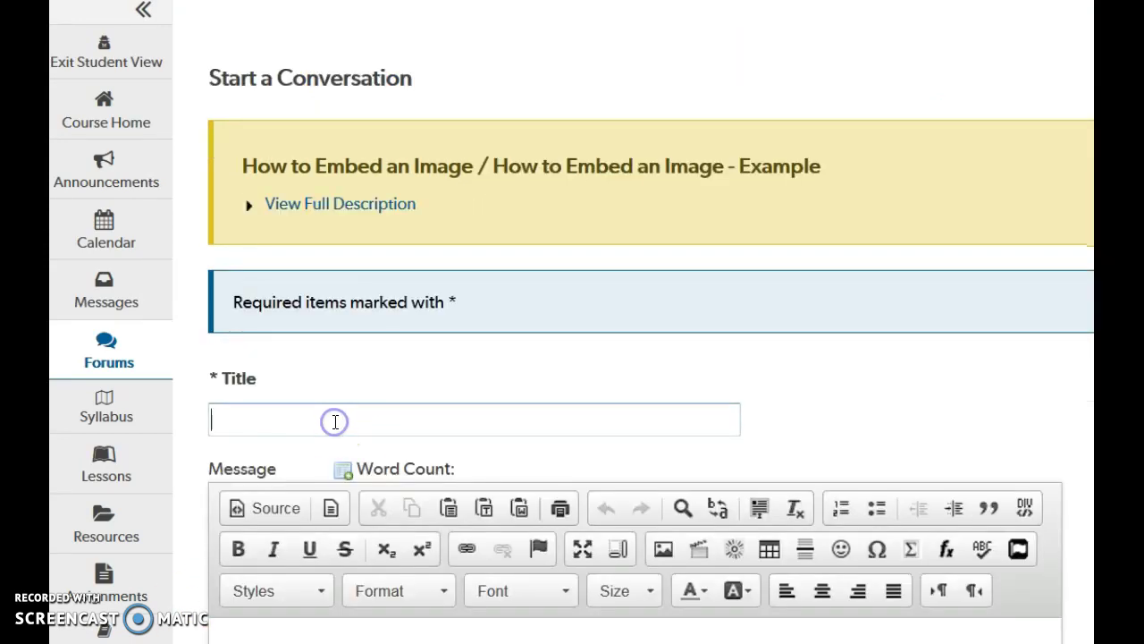
type("Test E")
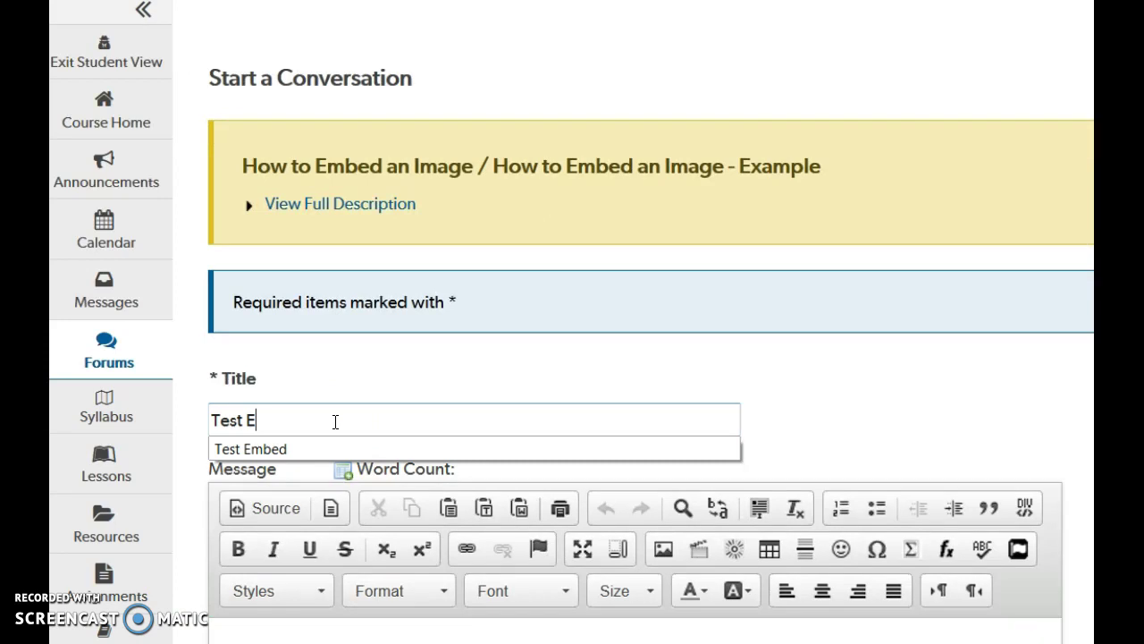
type("nb")
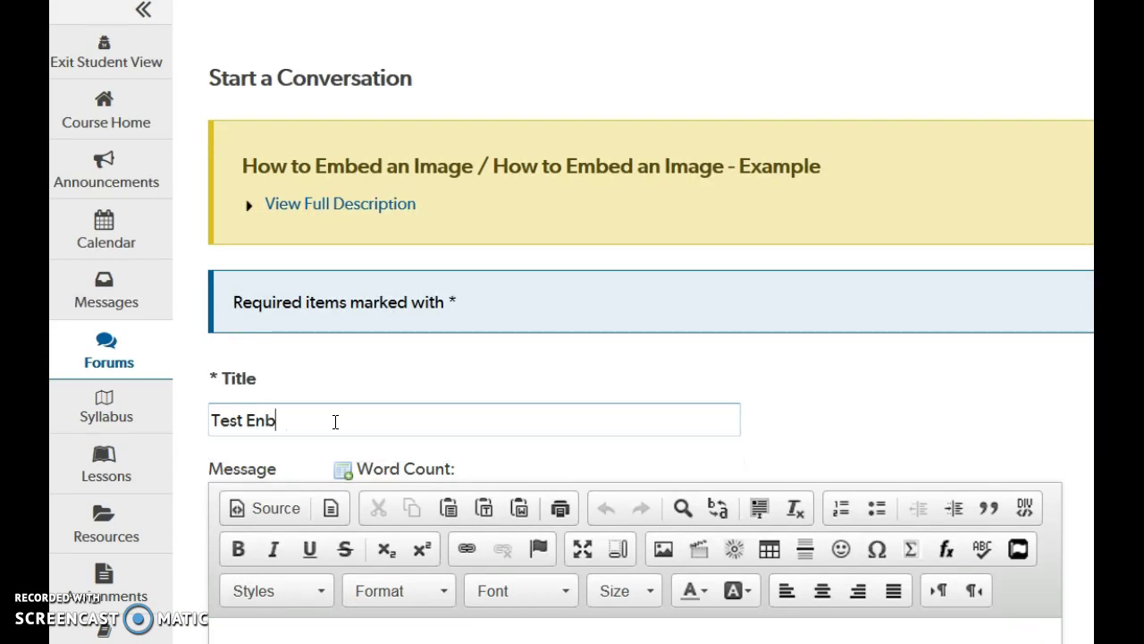
key("BackSpace")
key("BackSpace")
type("bed 2")
key("ctrl+a")
Begin the message body with the line 'Text starts here...' followed by a new paragraph
scroll(855, 388, "down", 2)
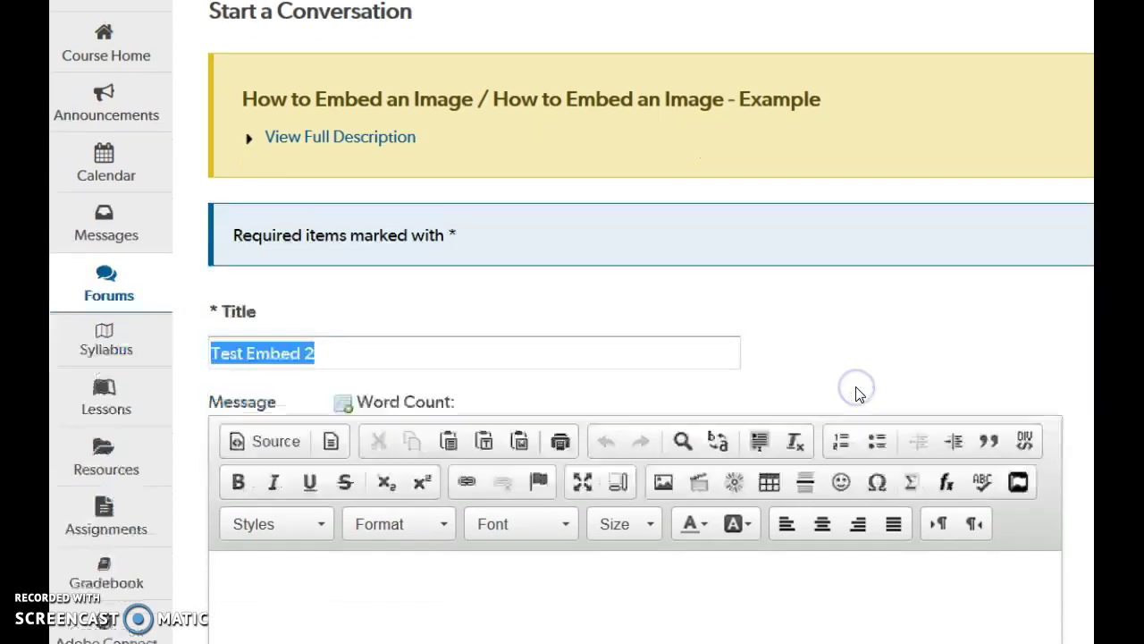
scroll(858, 394, "down", 3)
left_click(856, 391)
type("Te")
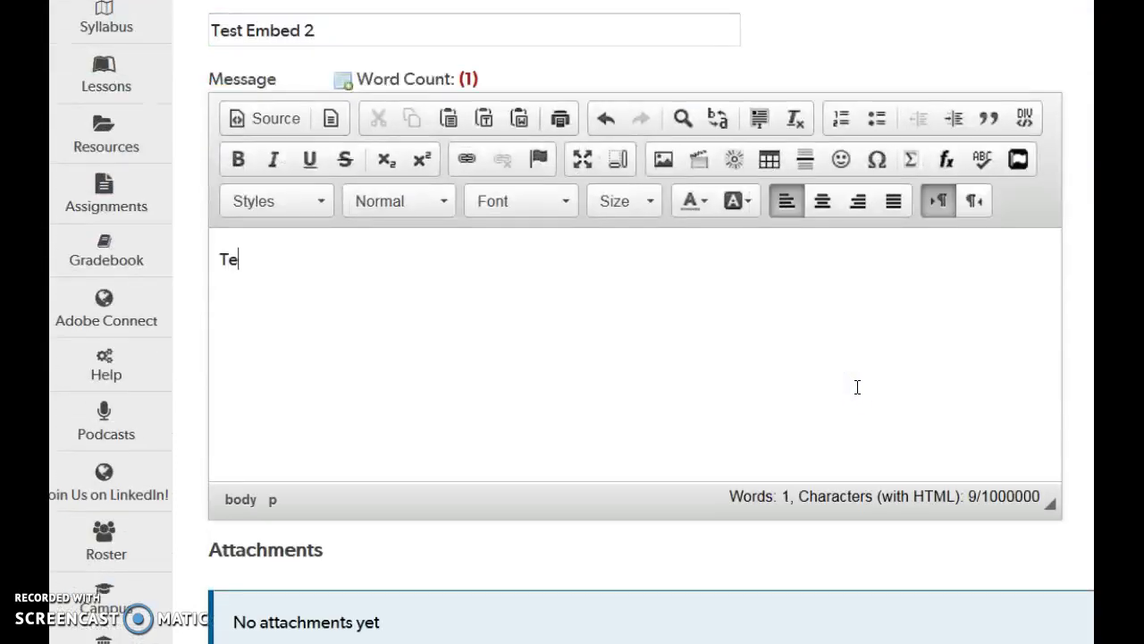
type("xt starts ")
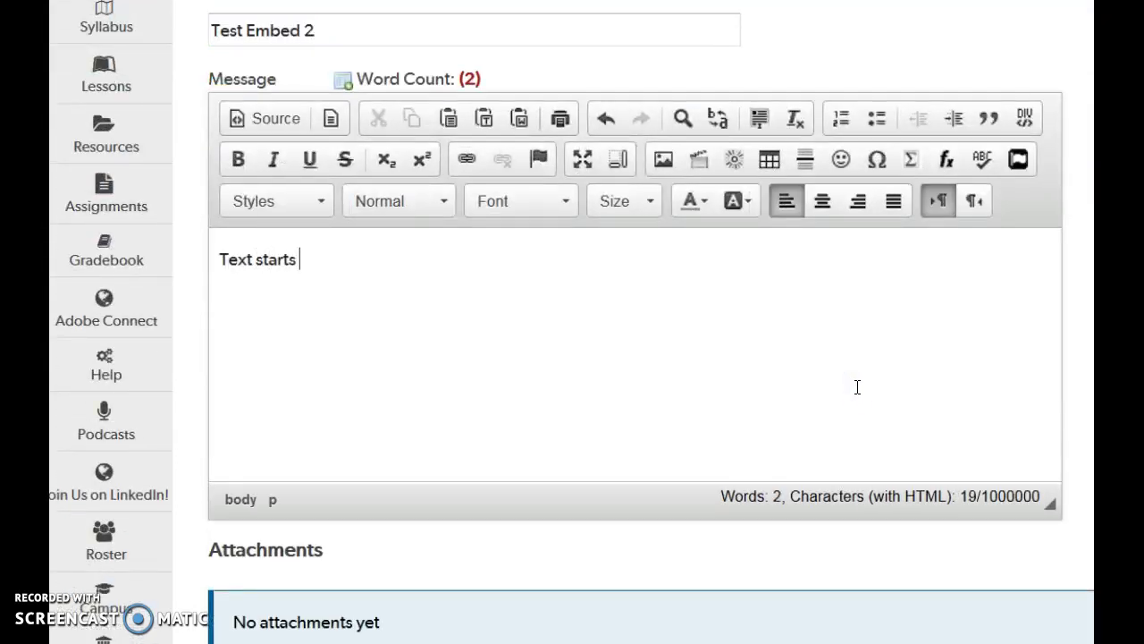
type("here...")
key("Return")
Open the image dialog's server browser and show the Forum Images folder's contents
left_click(666, 162)
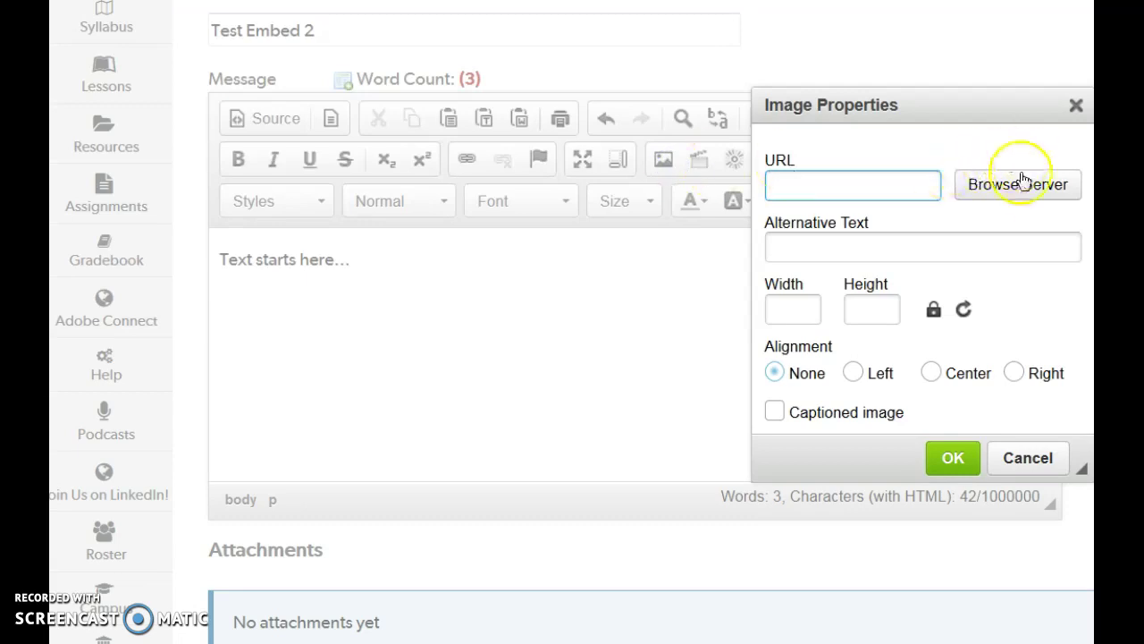
left_click(1023, 181)
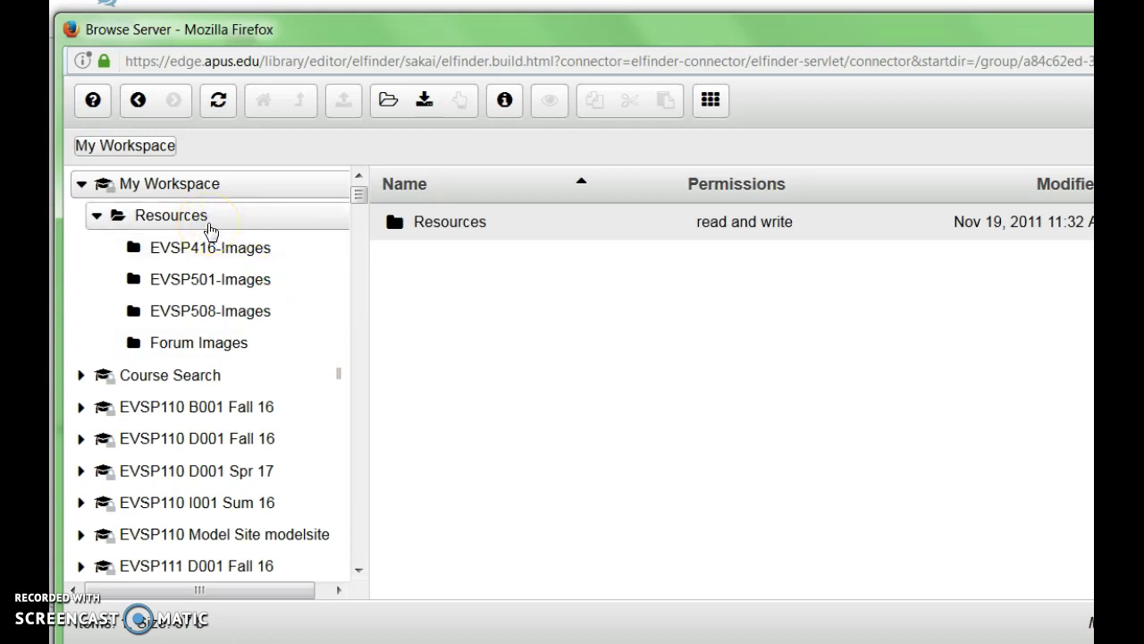
left_click(201, 342)
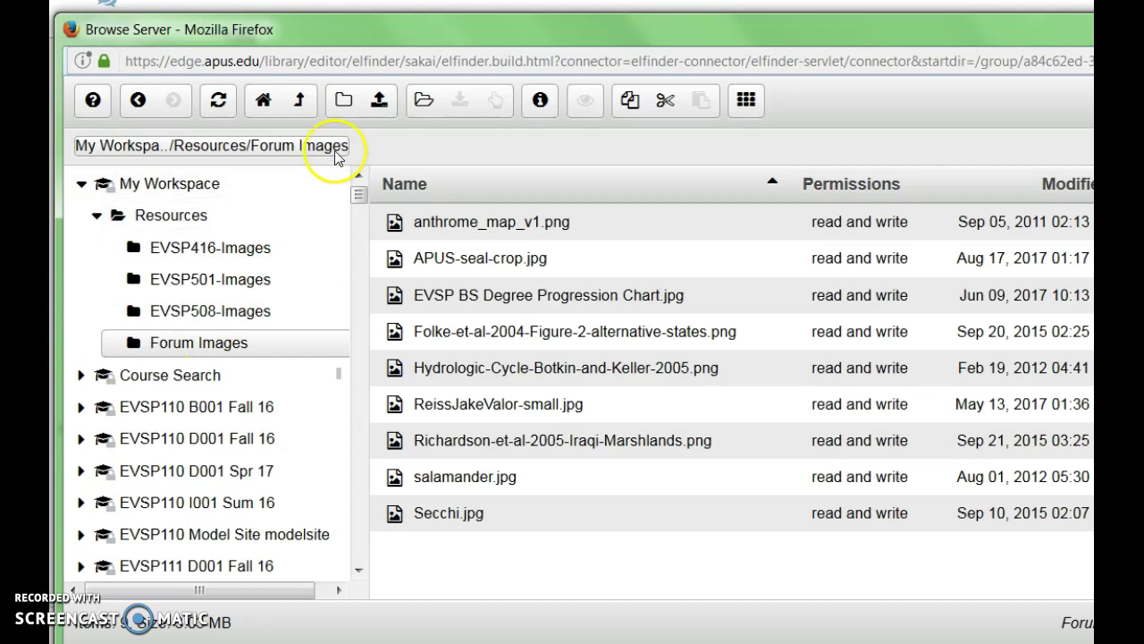
Upload Anthromes-from-pdf from the Pictures library into the Forum Images folder
left_click(379, 100)
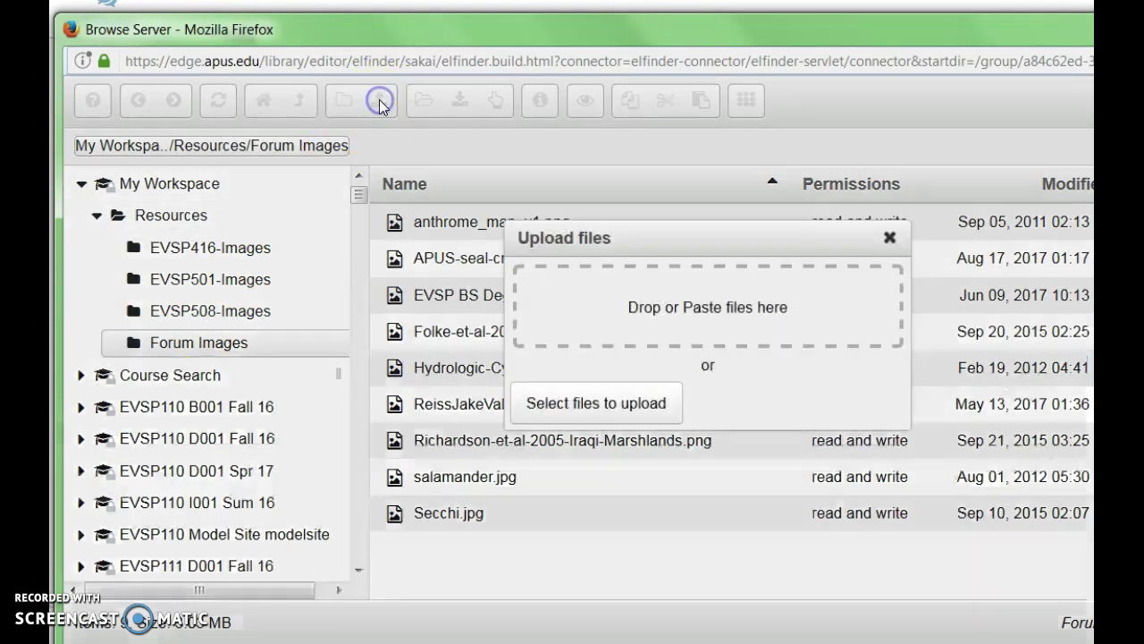
left_click(583, 410)
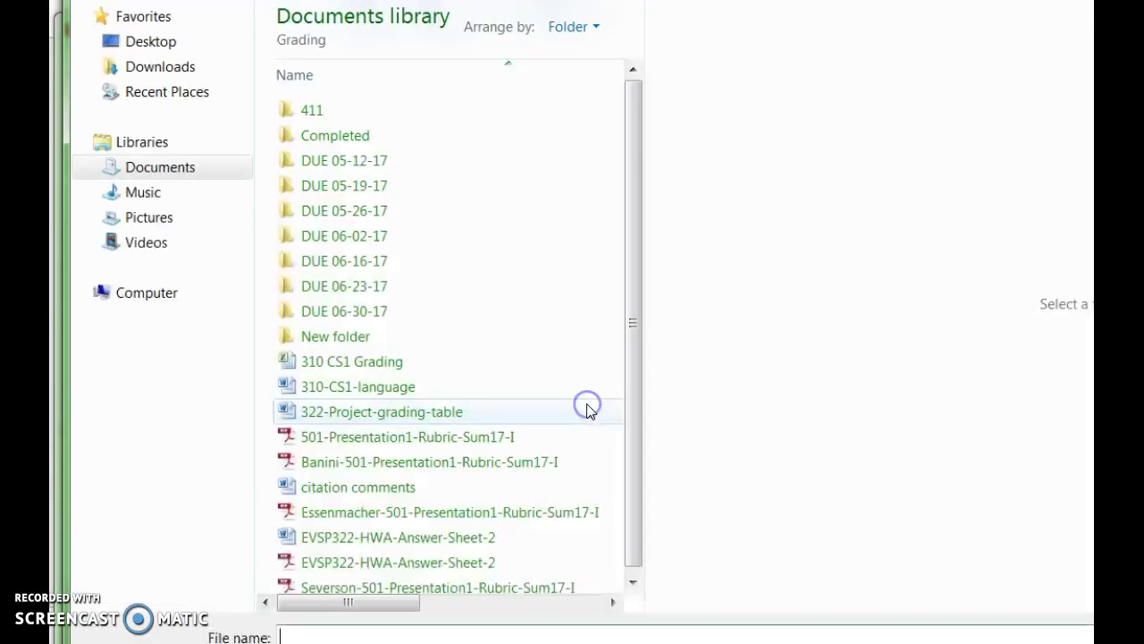
left_click(162, 219)
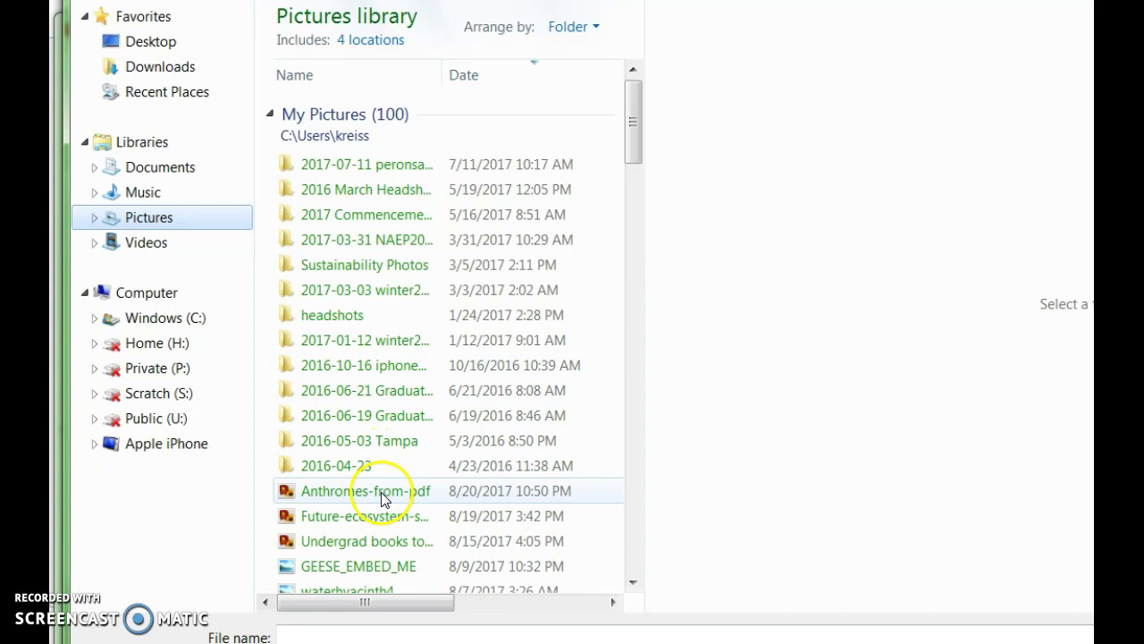
left_click(381, 492)
left_click(1047, 588)
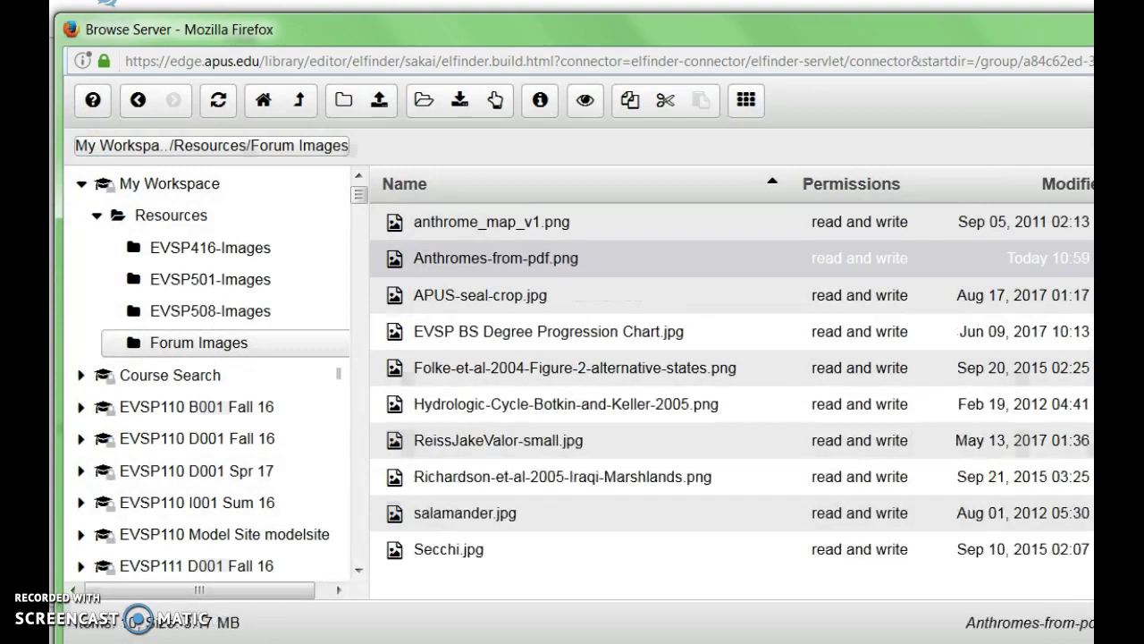
Insert the uploaded image with alt text 'Anthromes', width 333 proportional, left alignment and a caption
left_click(471, 259)
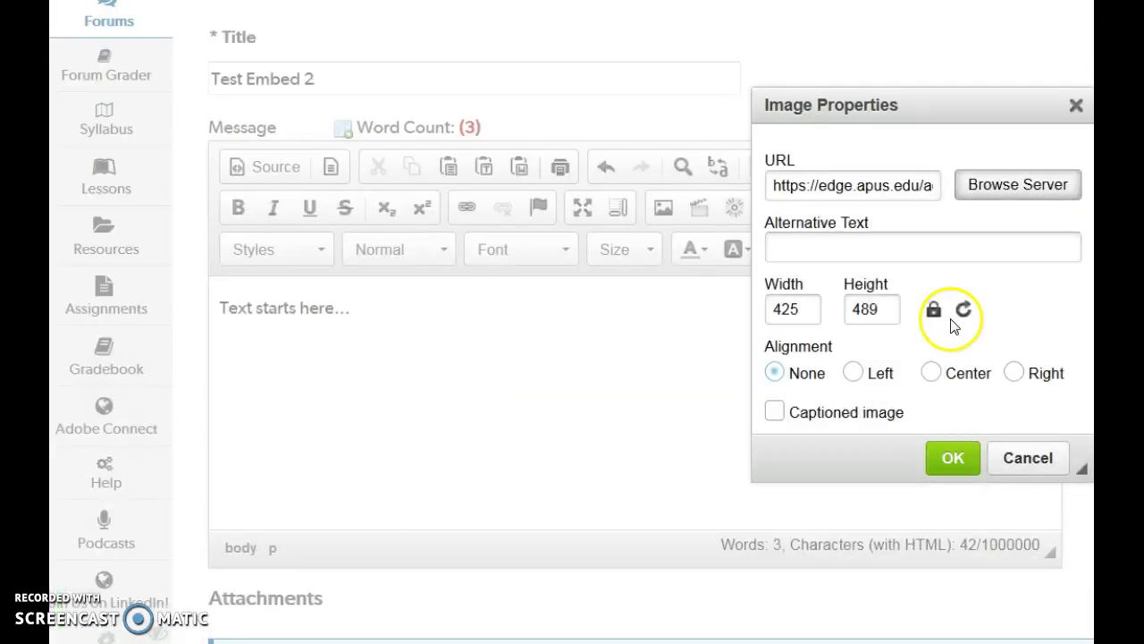
left_click(912, 252)
type("Anth")
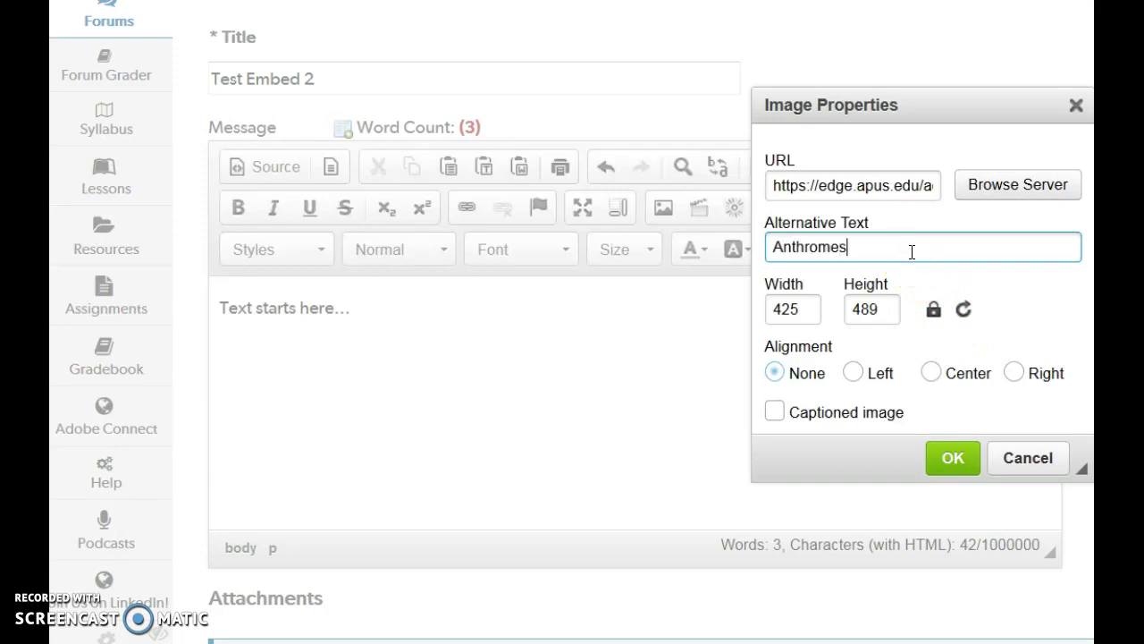
type("romes")
type("from pdf")
double_click(787, 309)
type("33")
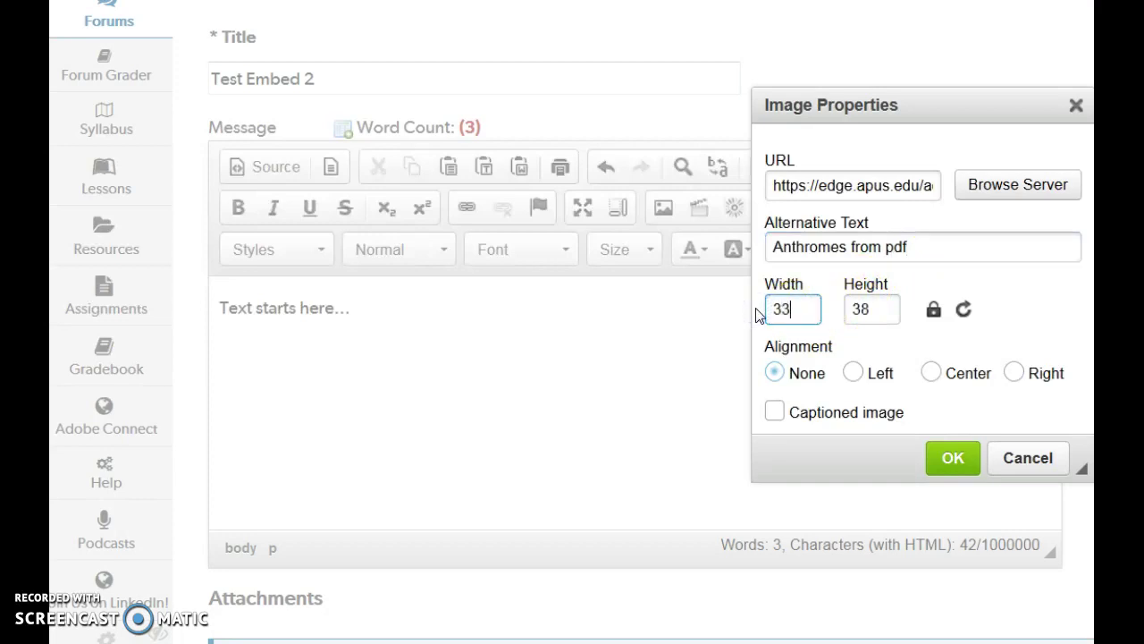
type("3")
left_click(934, 309)
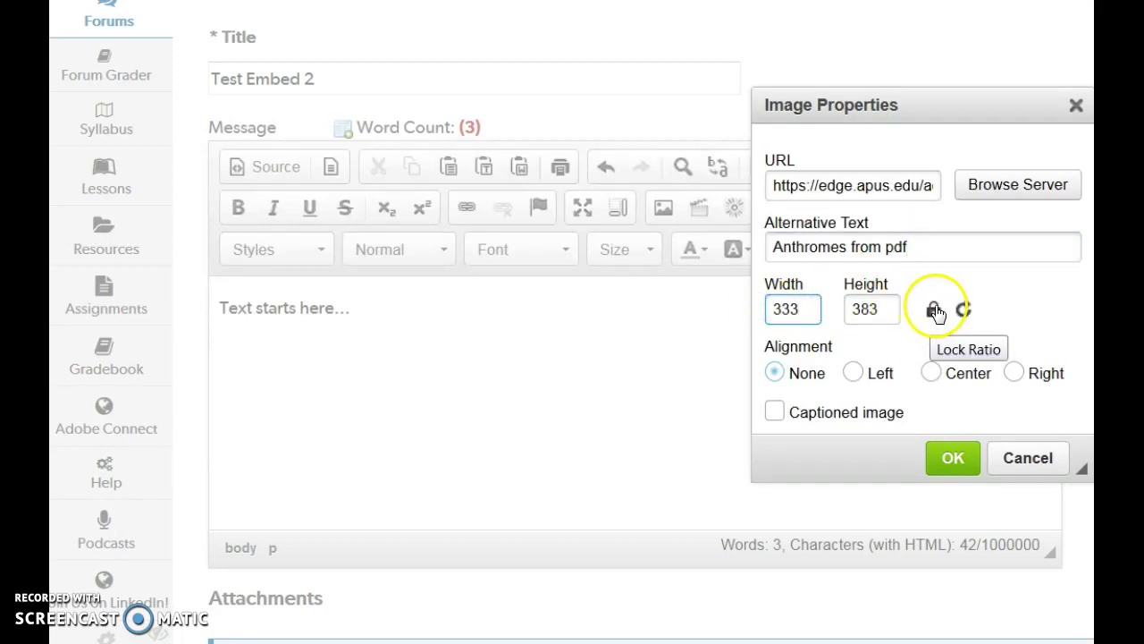
left_click(853, 373)
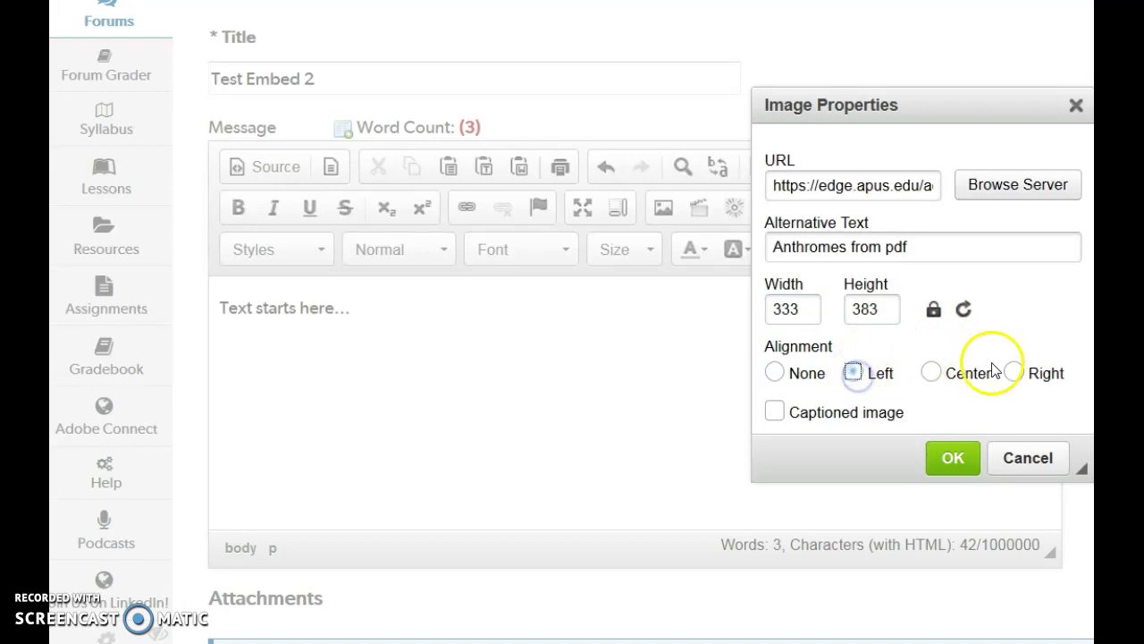
left_click(863, 415)
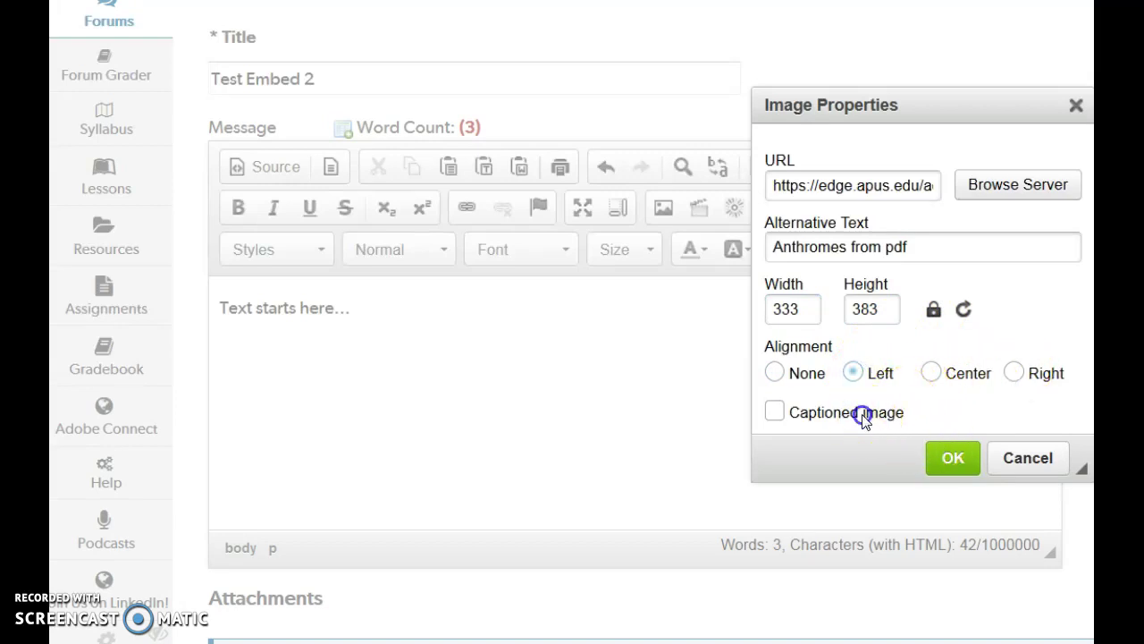
left_click(951, 460)
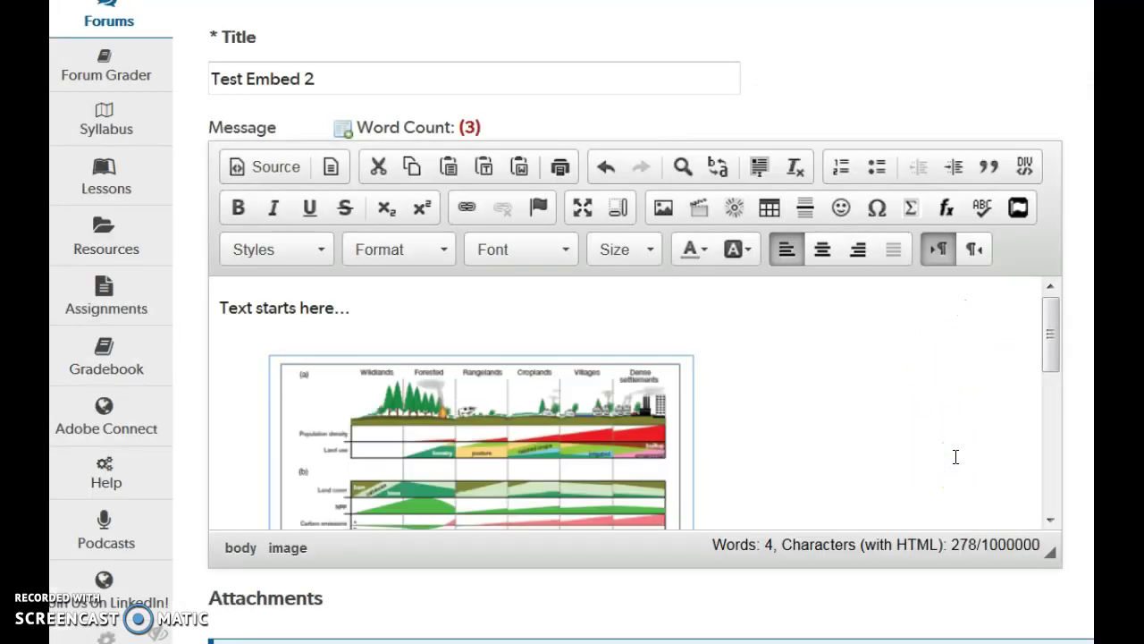
Replace the placeholder 'Caption' beneath the embedded figure with 'Anthromes from pdf'
left_click_drag(1049, 353, 1045, 475)
left_click(350, 507)
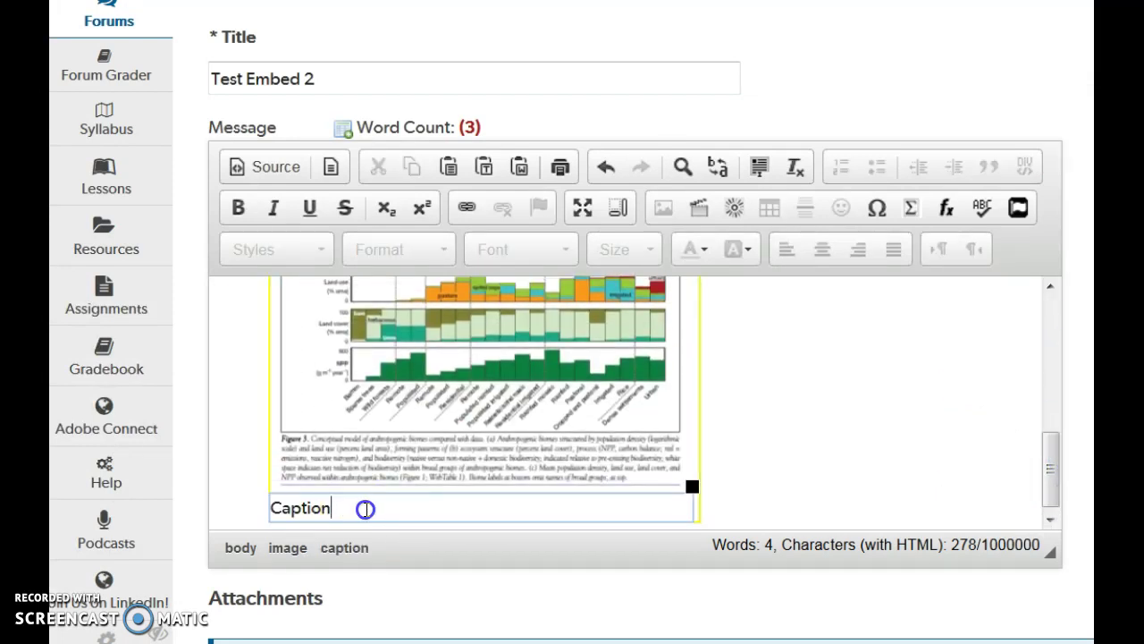
left_click_drag(365, 509, 269, 507)
type("Anthro")
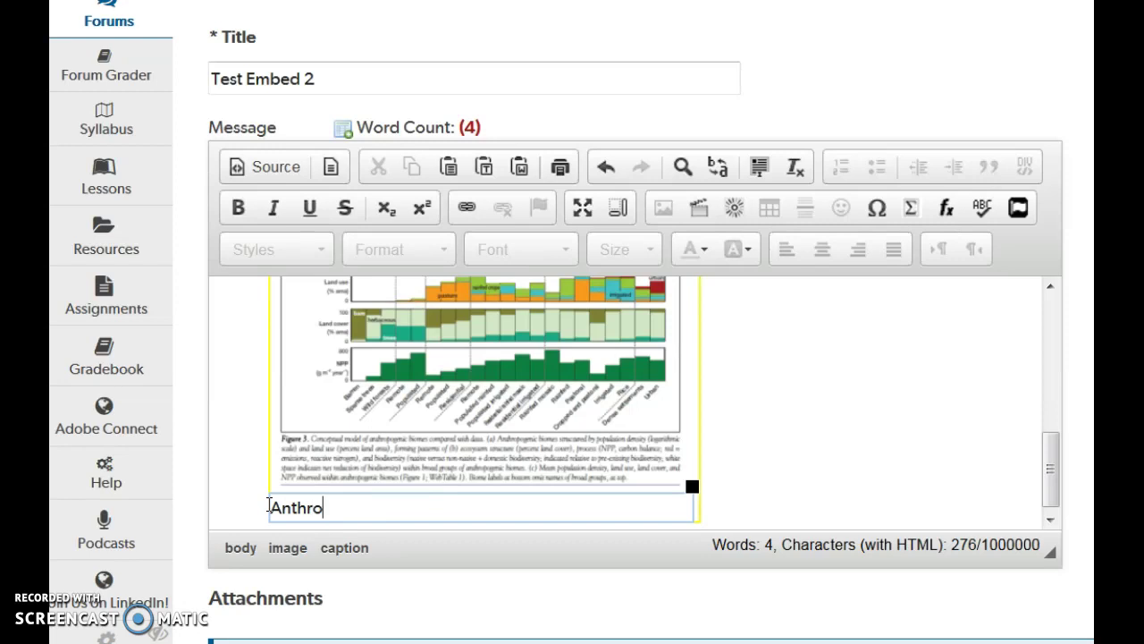
type("me ")
type("s from pdf")
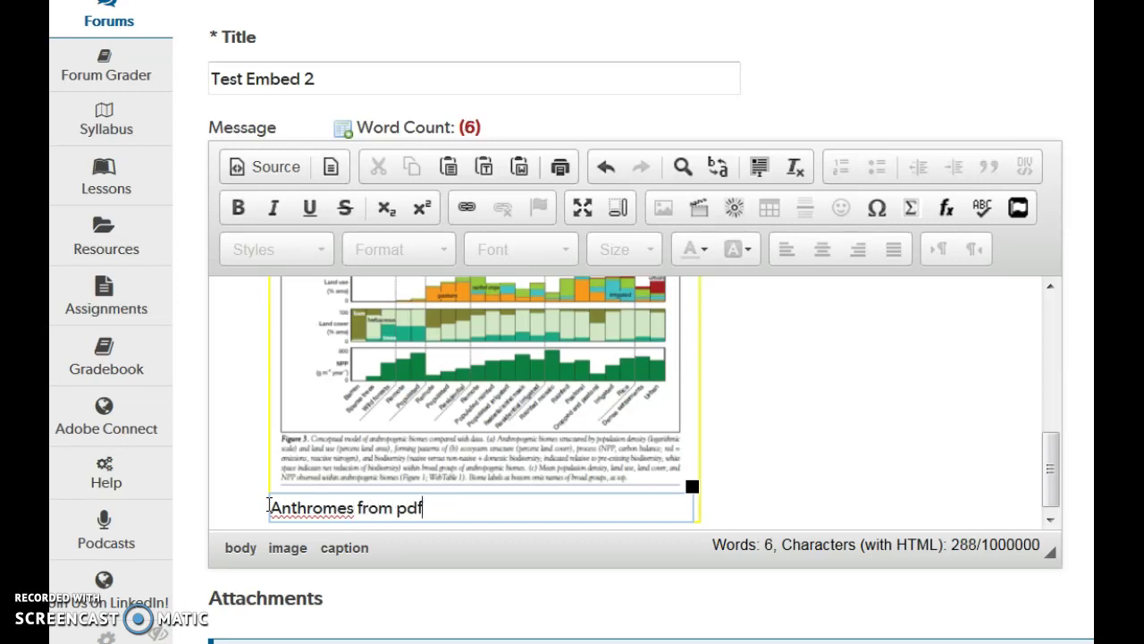
left_click(904, 376)
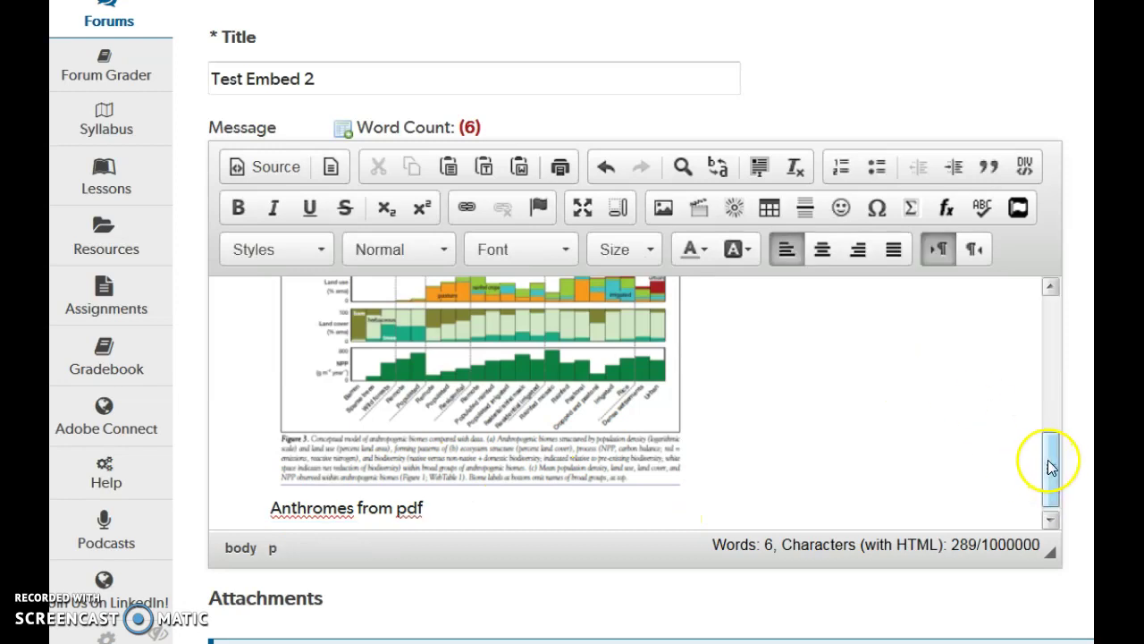
left_click(1051, 519)
scroll(572, 358, "down", 4)
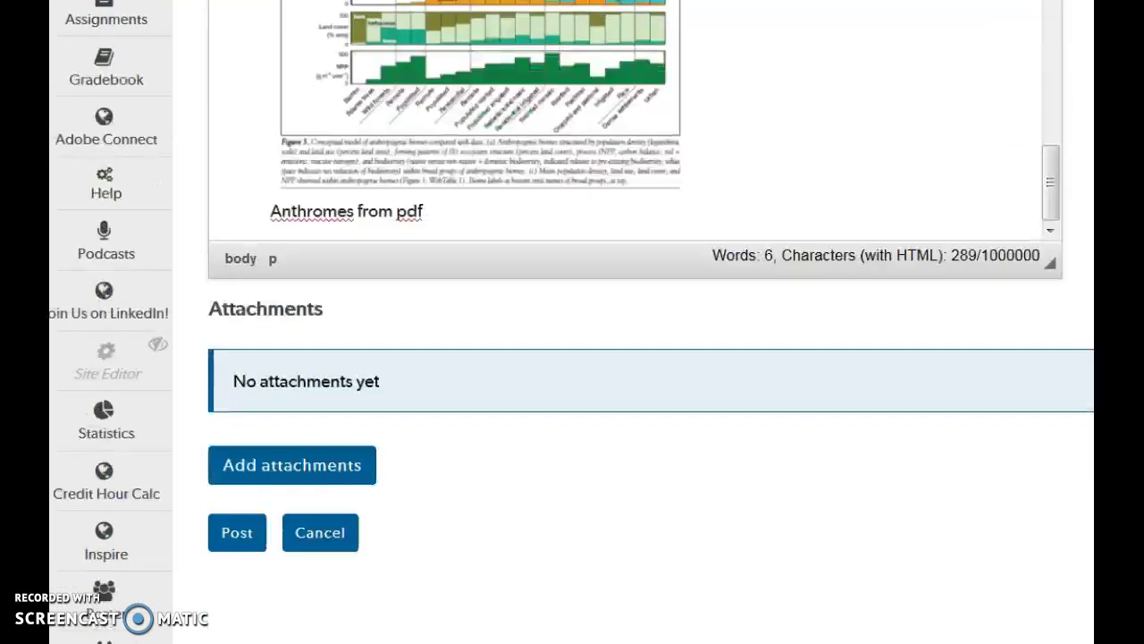
Post 'Test Embed 2', then reopen it from the 'How to Embed an Image - Example' topic
left_click(236, 484)
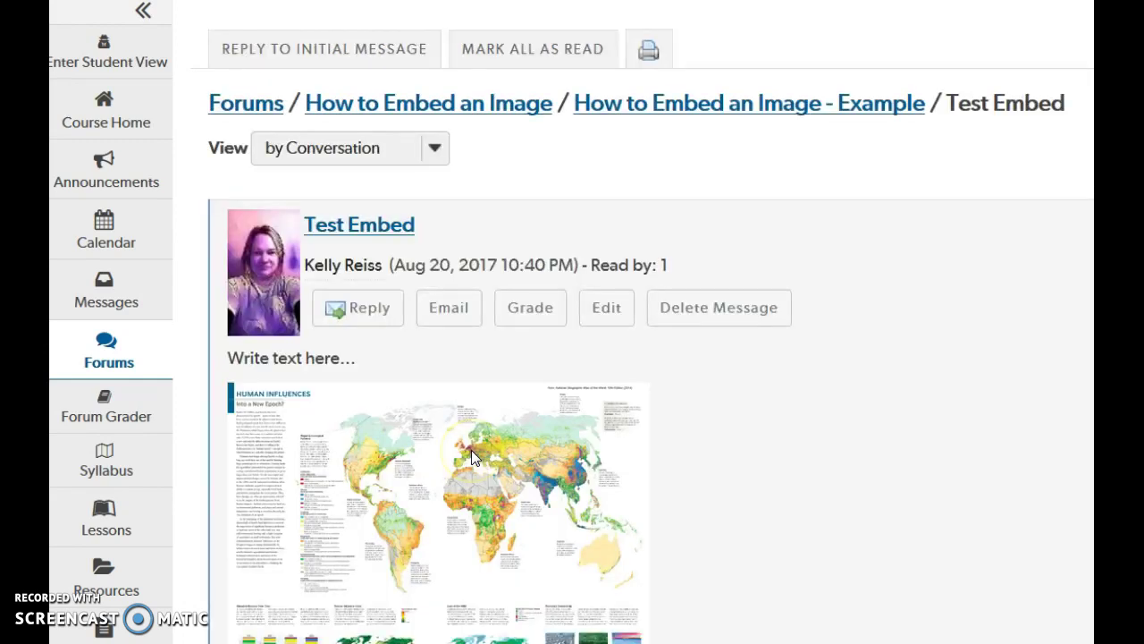
left_click(632, 105)
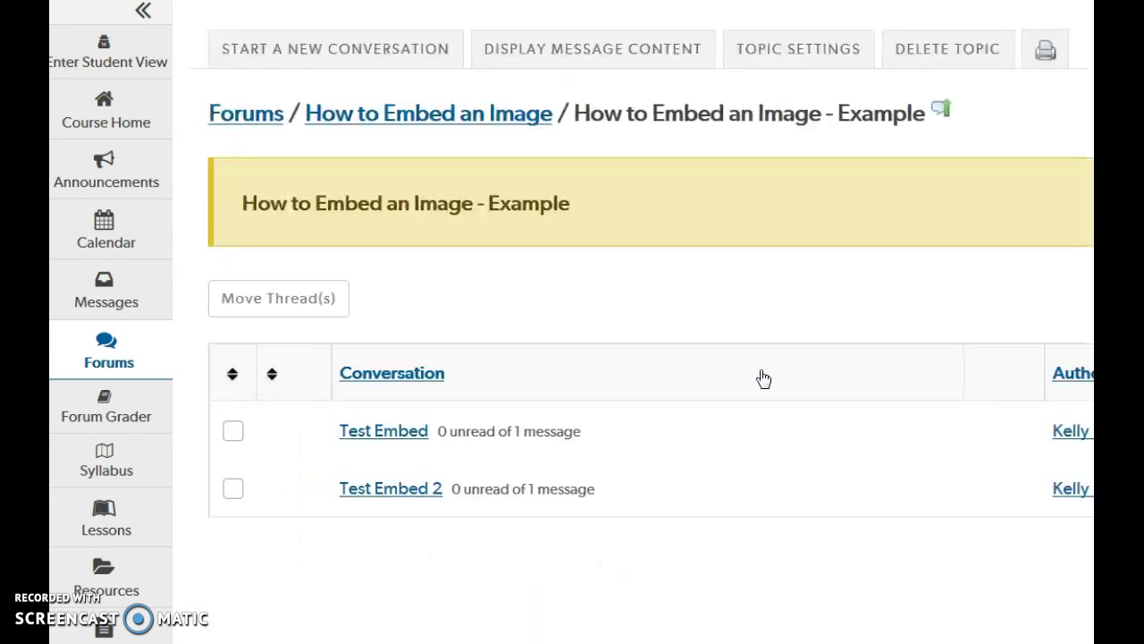
left_click(429, 490)
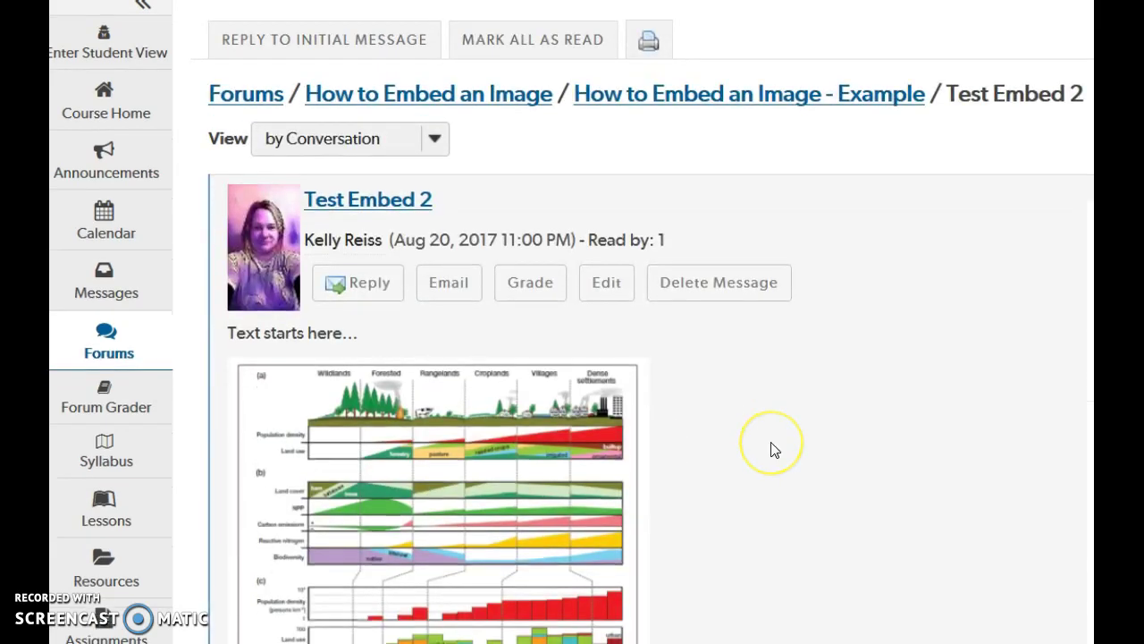
scroll(767, 451, "down", 4)
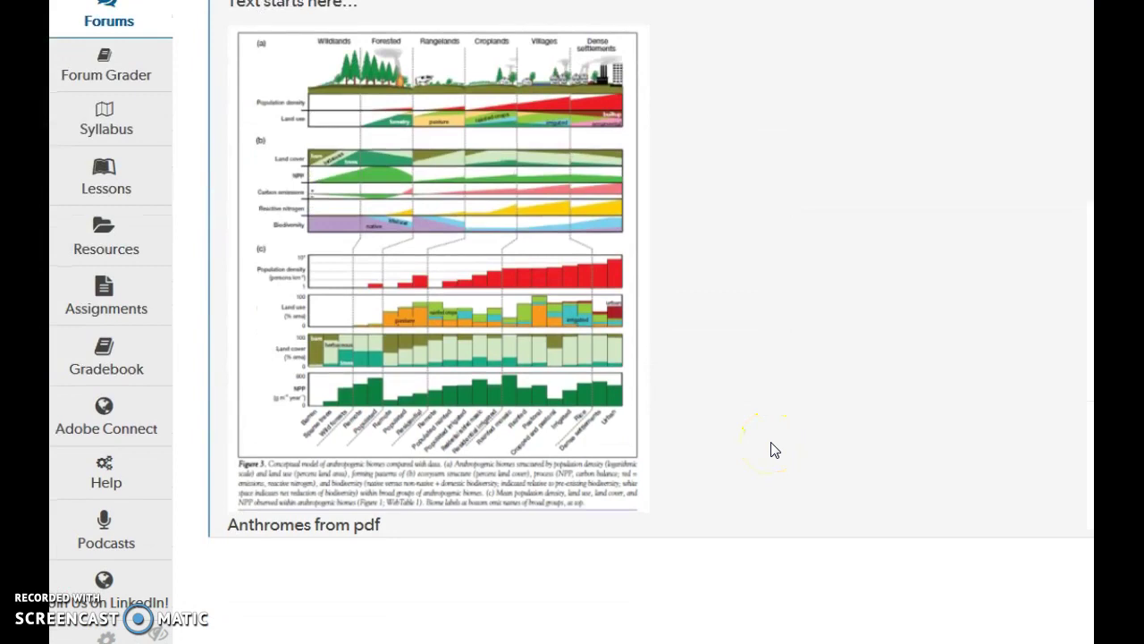
scroll(774, 450, "up", 1)
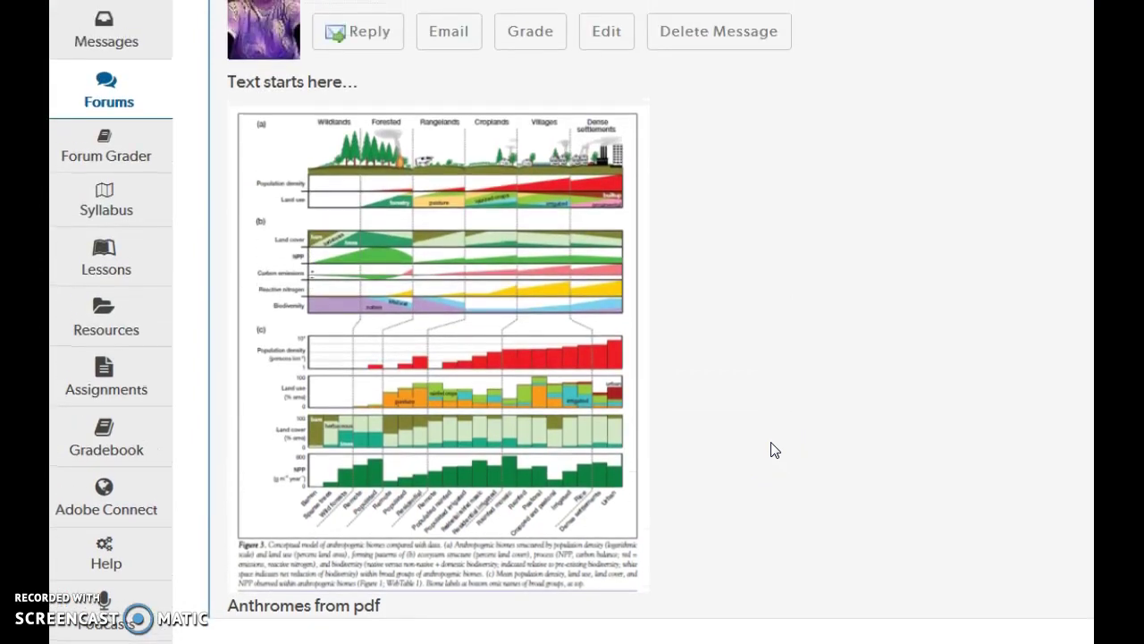